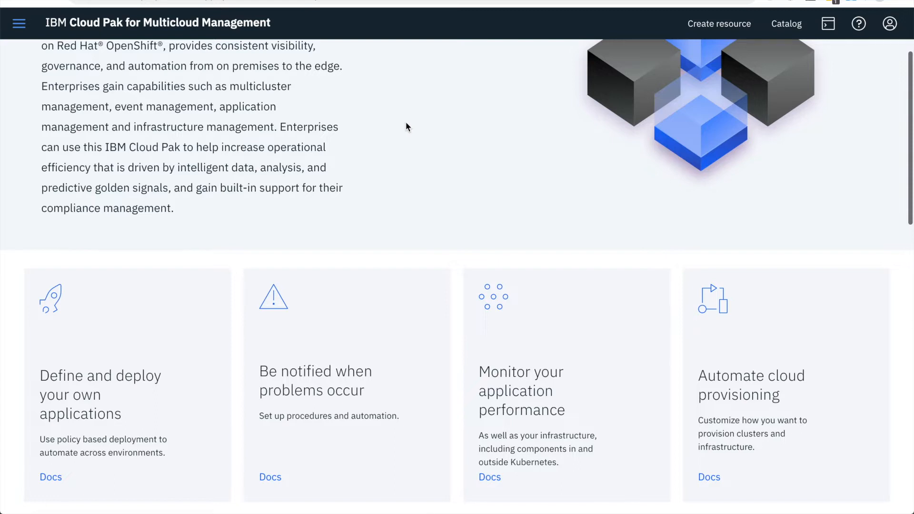
Open the Overview page and expand the details of the cluster VCPU usage chart
click(19, 23)
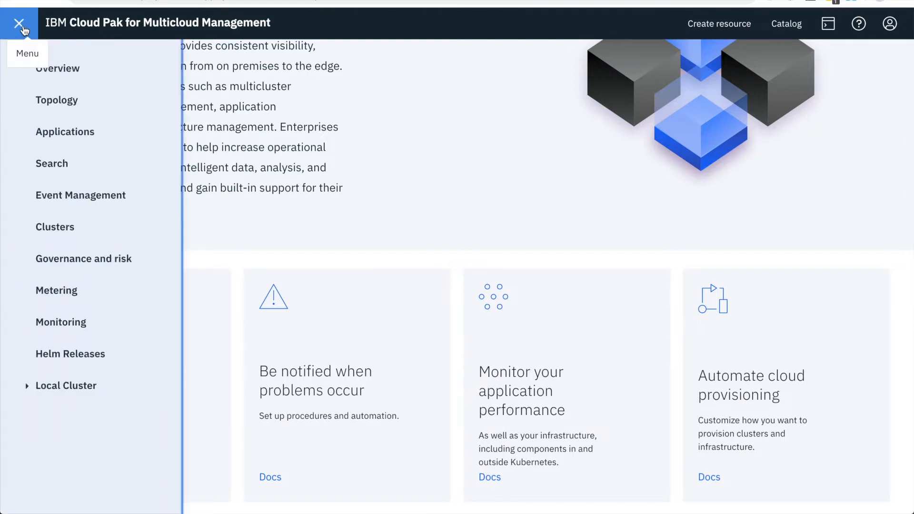
click(58, 67)
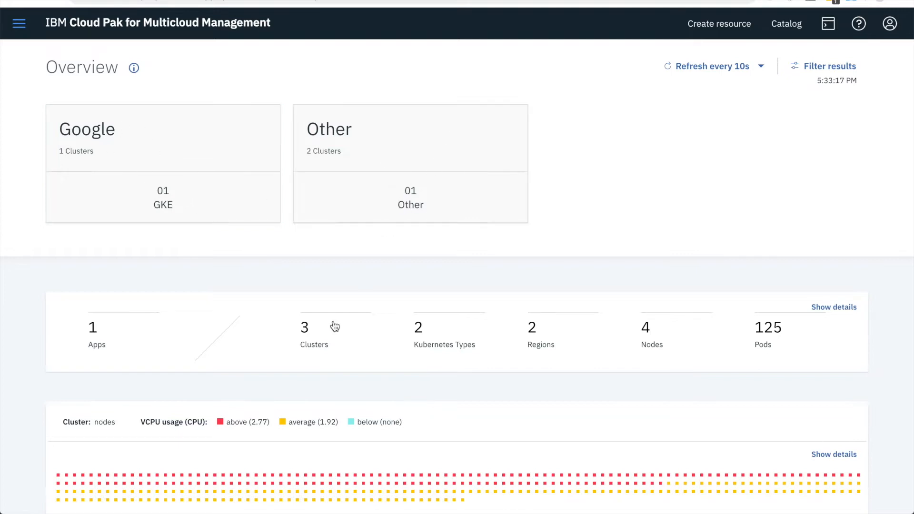
scroll(414, 186, down, 1)
scroll(742, 363, down, 3)
click(833, 315)
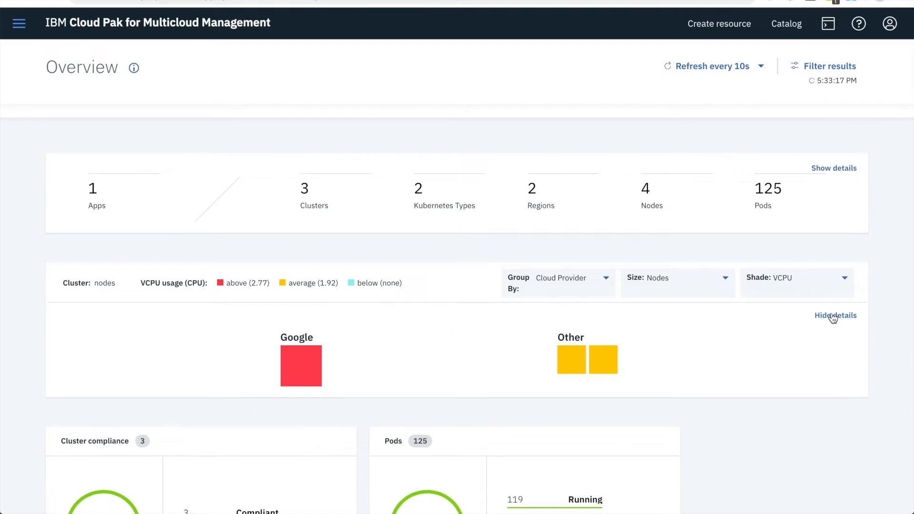
Group the cluster chart by Region and inspect the details of the two clusters under EU
click(609, 281)
click(576, 344)
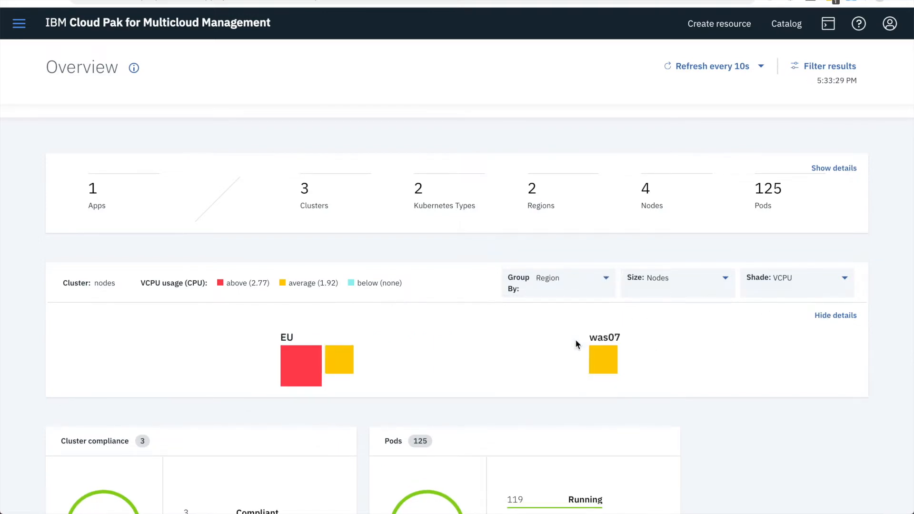
mouse_move(306, 380)
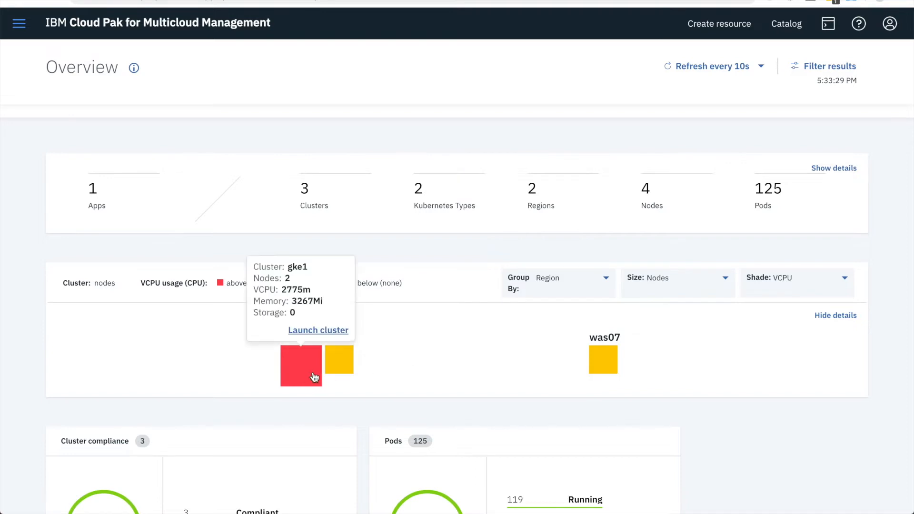
mouse_move(339, 371)
Regroup the cluster chart by Purpose and finally by Kubernetes type
click(550, 287)
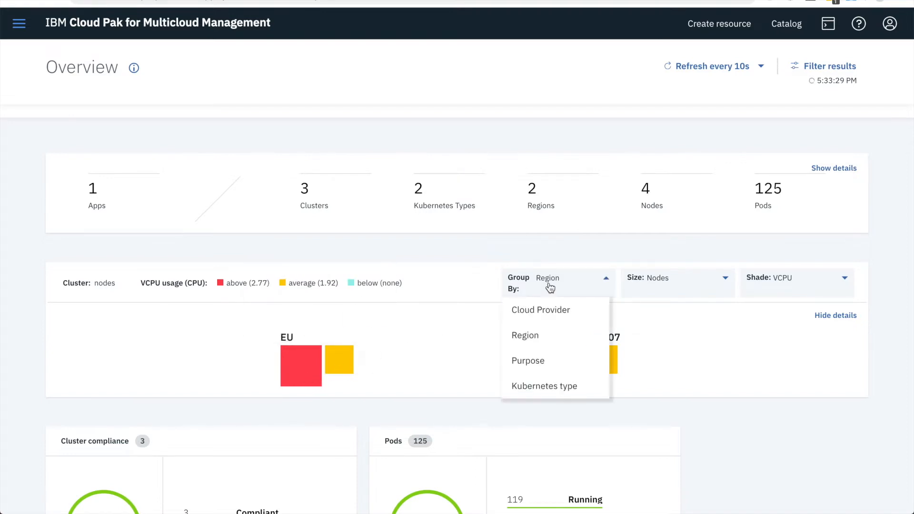
click(574, 360)
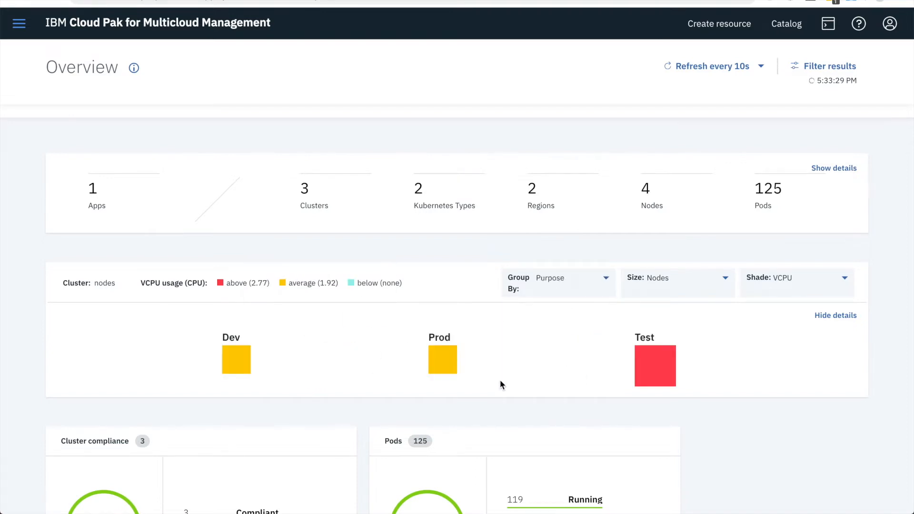
click(583, 282)
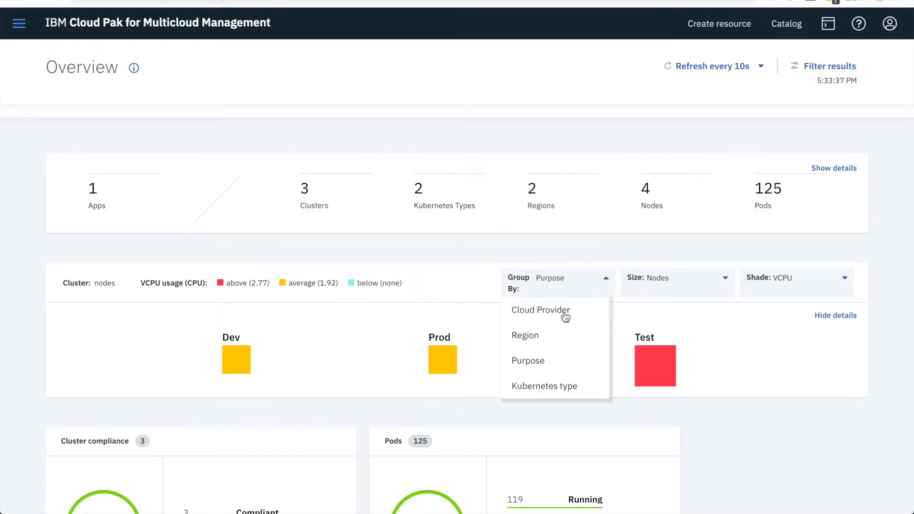
click(541, 387)
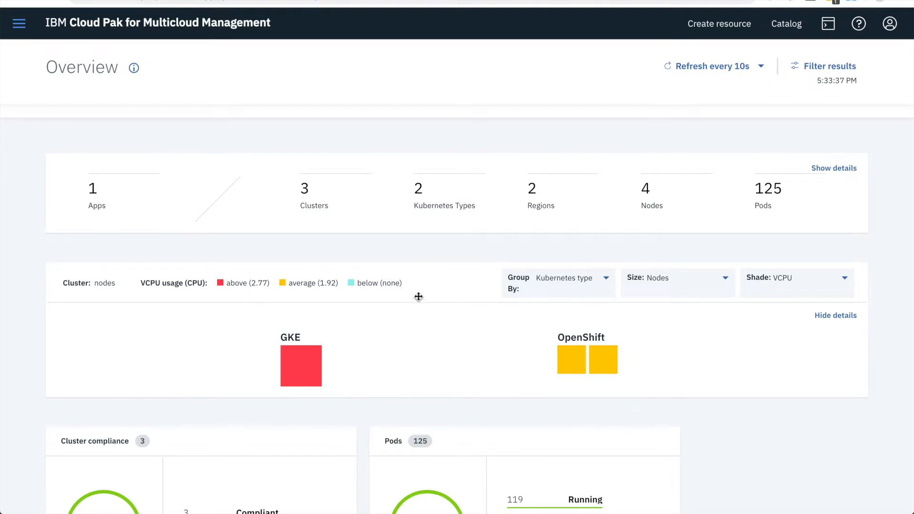
Review the cluster compliance, pods, cluster status and VCPU cards, and go to the Governance and risk page
scroll(311, 258, down, 3)
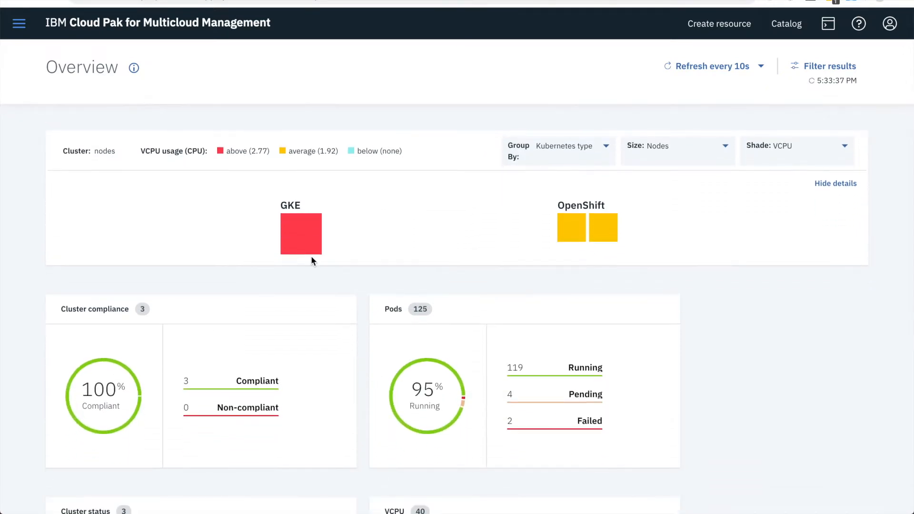
scroll(311, 257, down, 4)
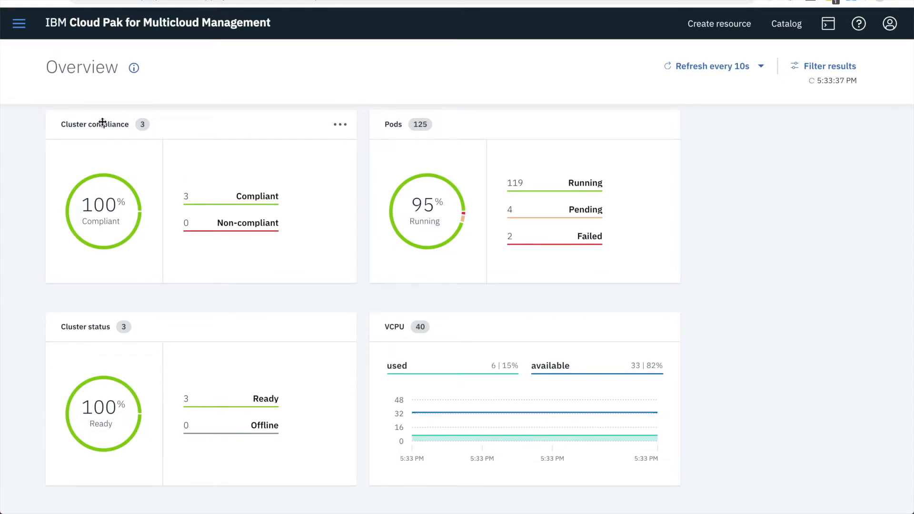
click(19, 24)
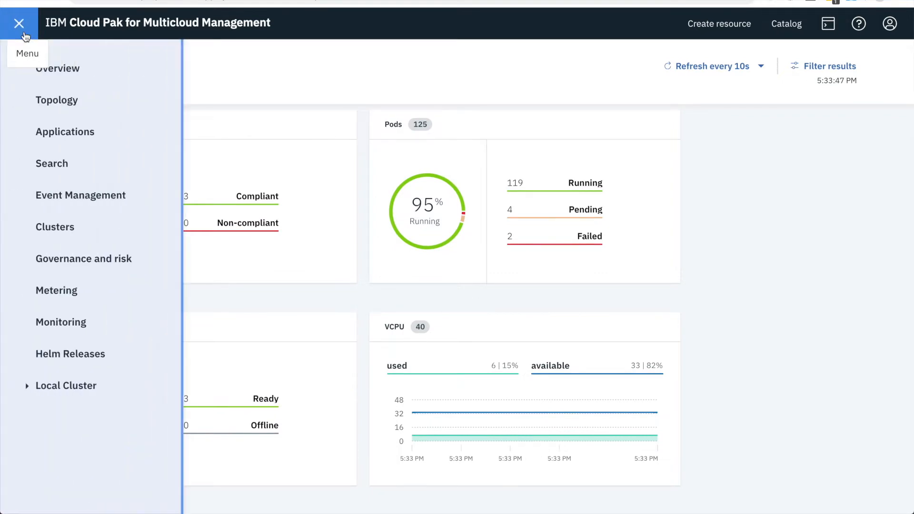
click(103, 258)
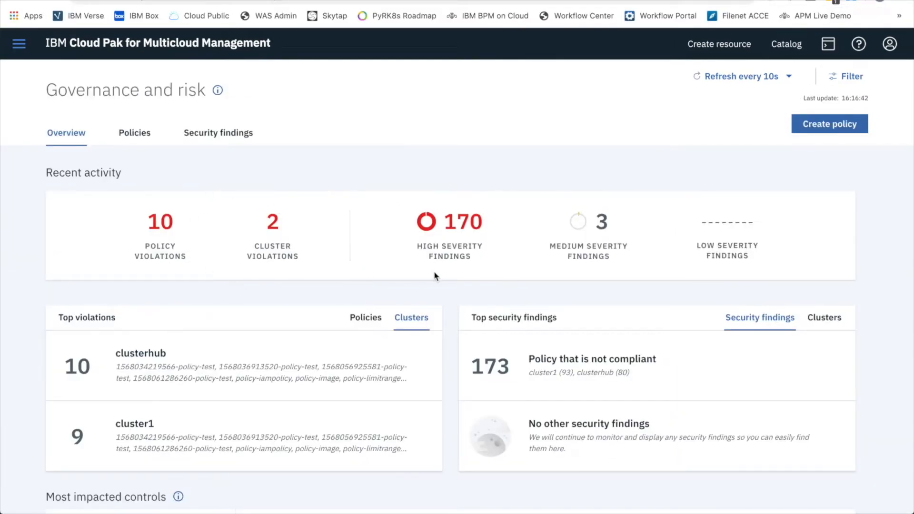
Review the top violations and security findings, and inspect the VA security findings point in the most impacted controls chart
scroll(434, 275, down, 2)
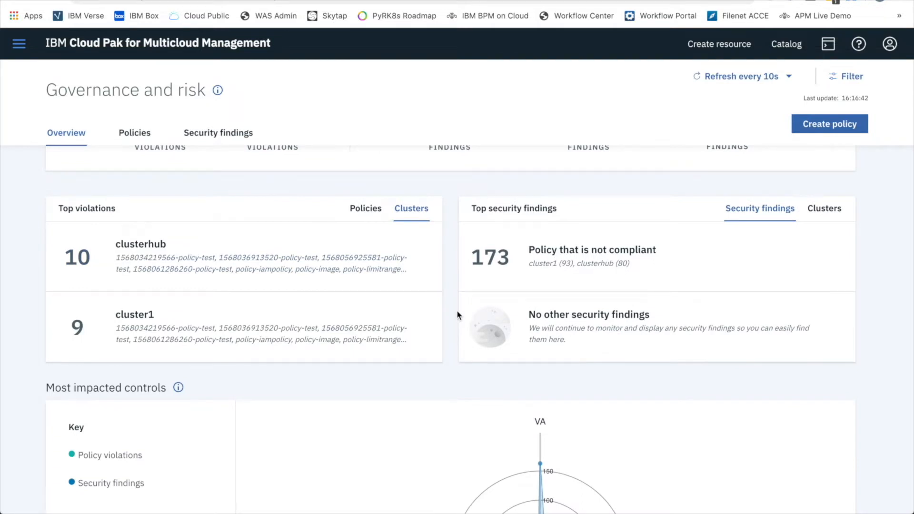
scroll(457, 315, down, 4)
scroll(457, 314, down, 1)
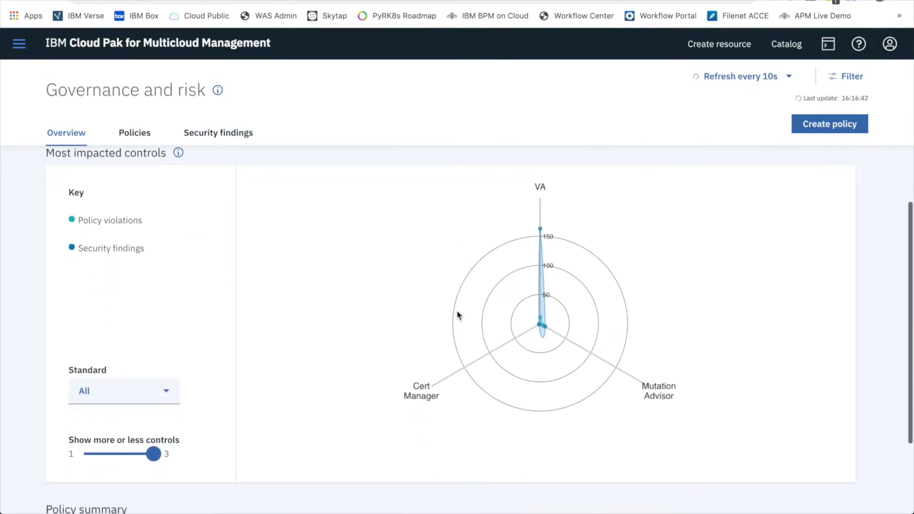
mouse_move(541, 229)
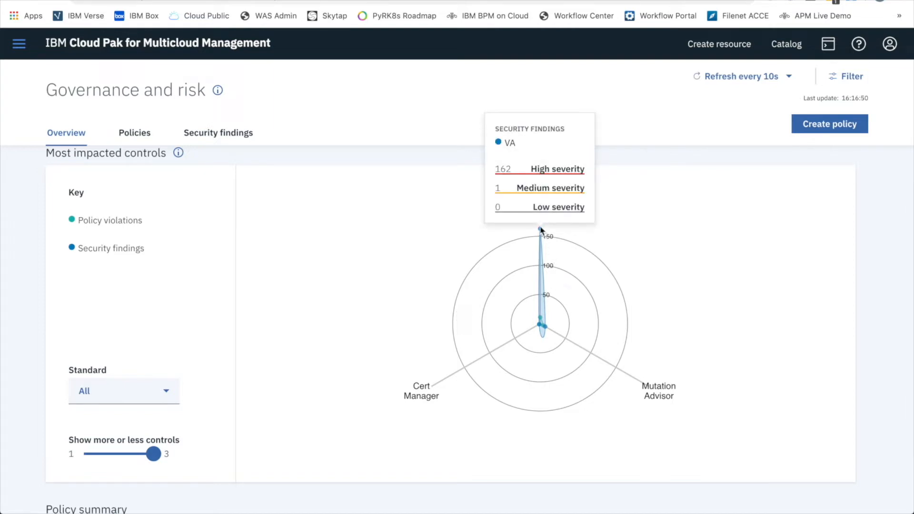
mouse_move(548, 333)
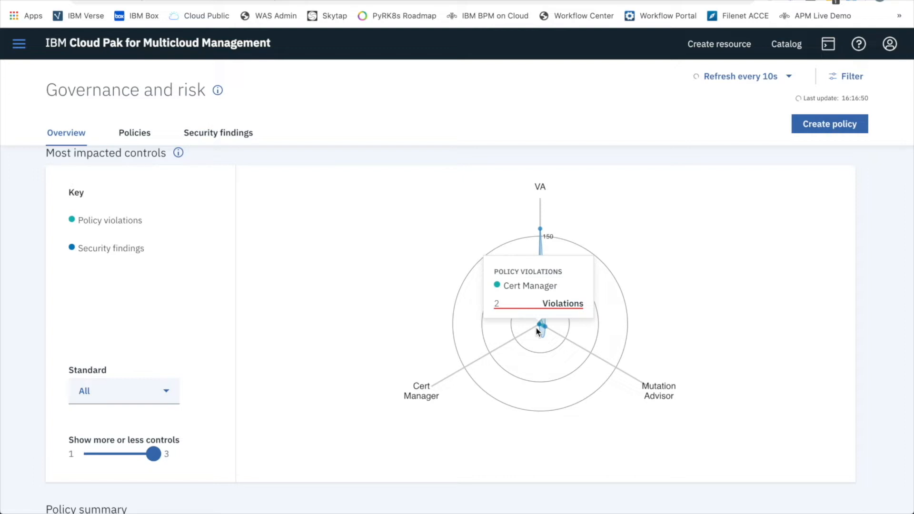
Filter the most impacted controls chart to the PCI standard and inspect its VA point
click(132, 399)
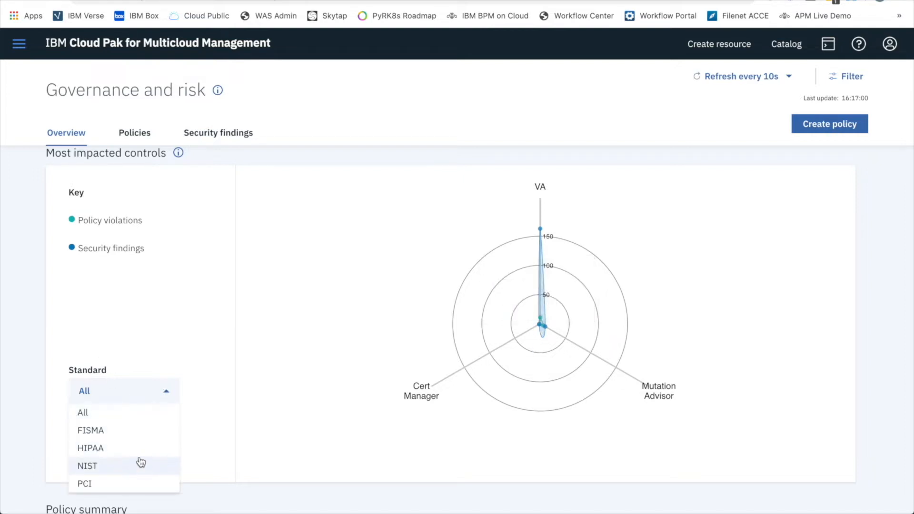
click(125, 486)
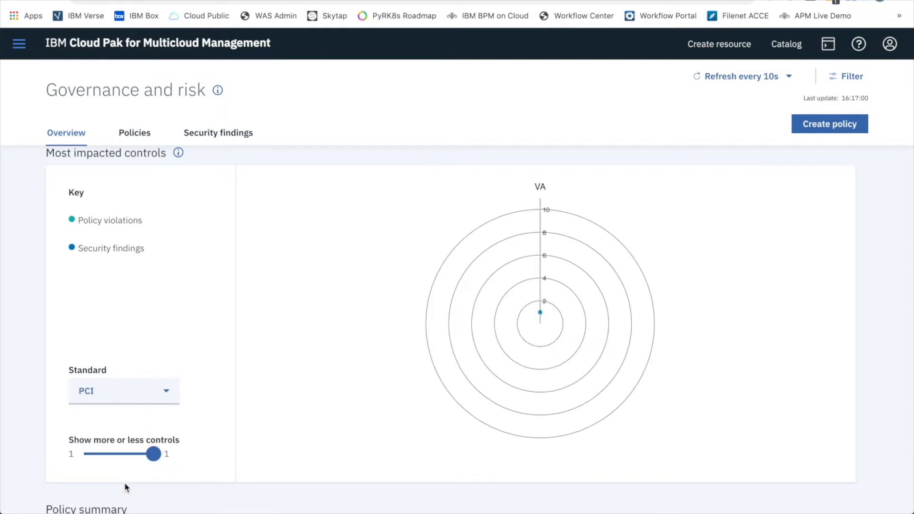
click(161, 395)
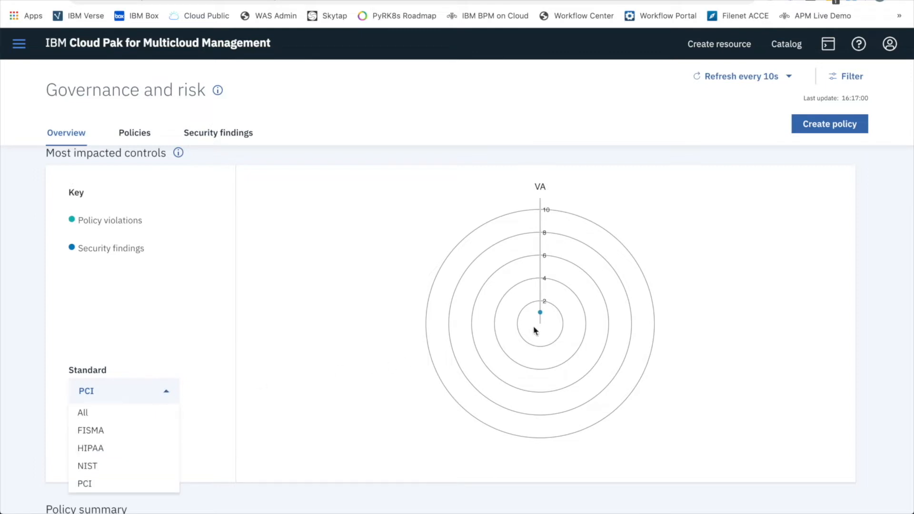
mouse_move(540, 313)
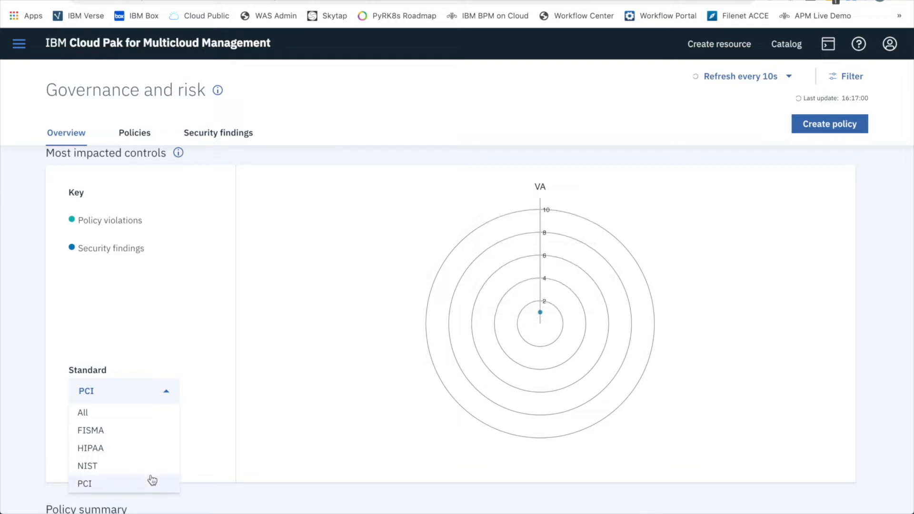
Reset the controls chart's standard to All and open the security findings for the policy that is not compliant
click(139, 411)
scroll(210, 438, down, 3)
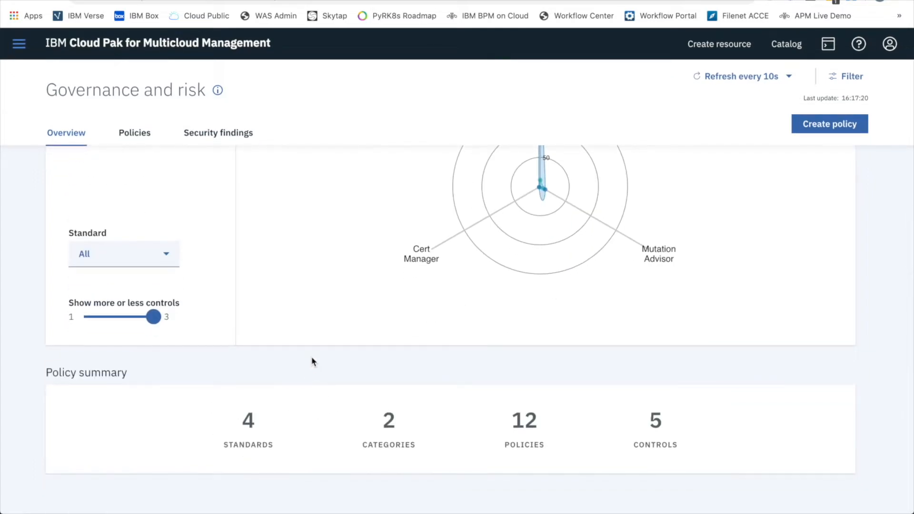
scroll(313, 362, up, 10)
click(596, 243)
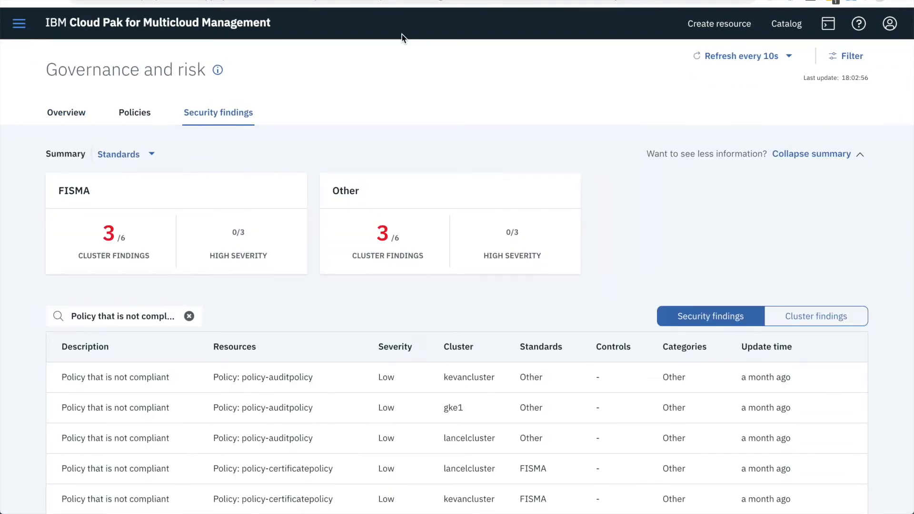
scroll(402, 35, down, 2)
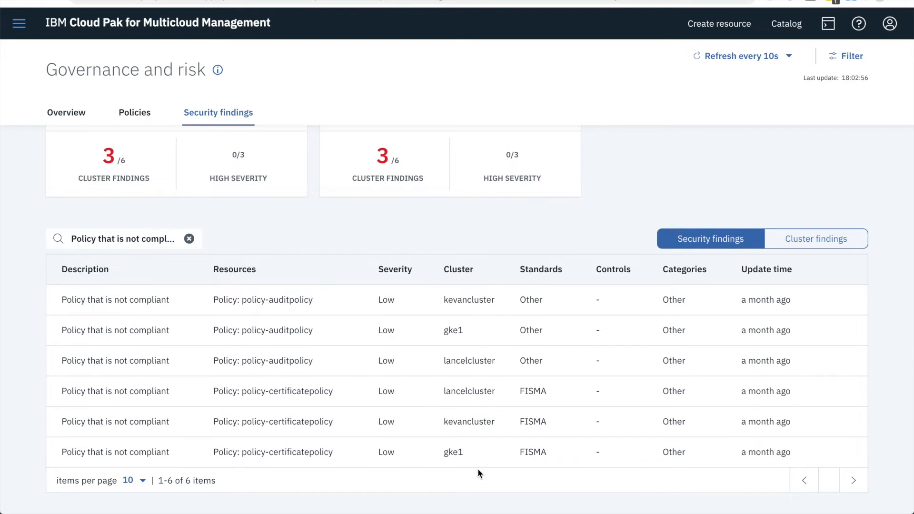
Open the gbapp101-gbapp application and move its application node level with the devchn subscription in the resource topology
click(19, 27)
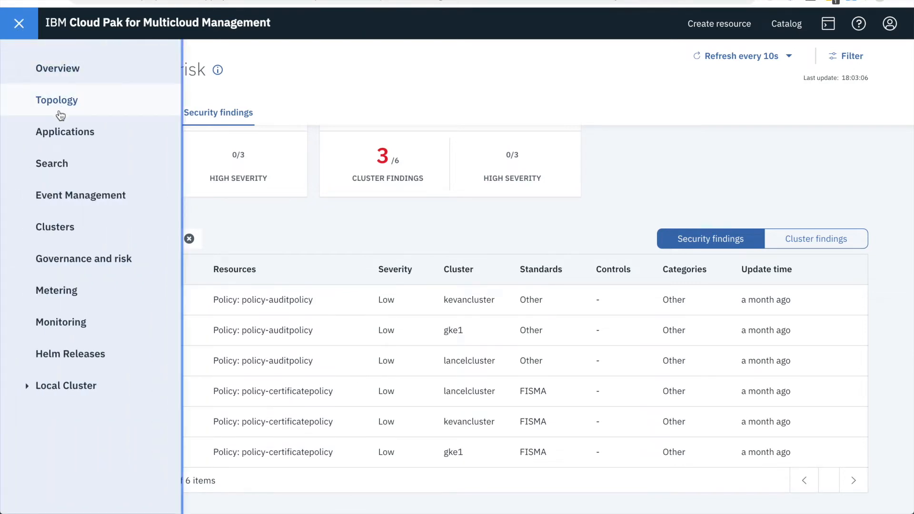
click(63, 133)
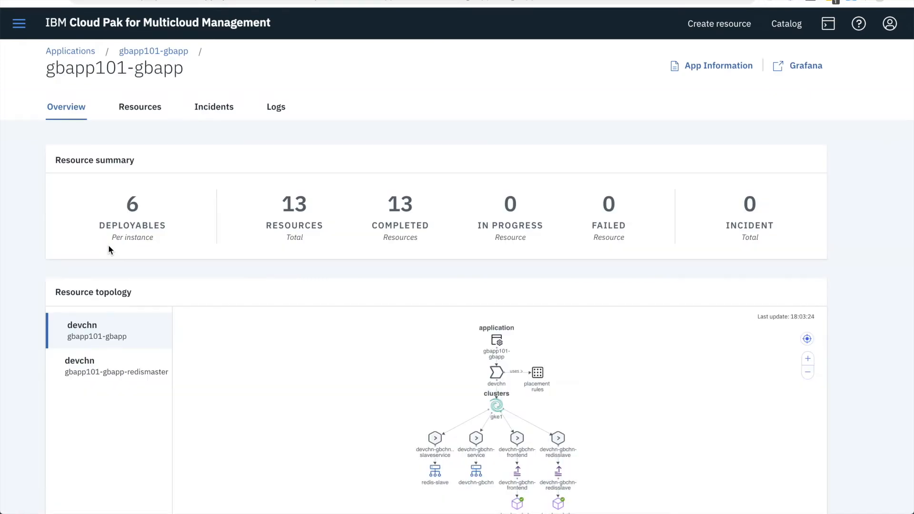
scroll(887, 336, down, 2)
mouse_move(495, 234)
drag(495, 233, 438, 268)
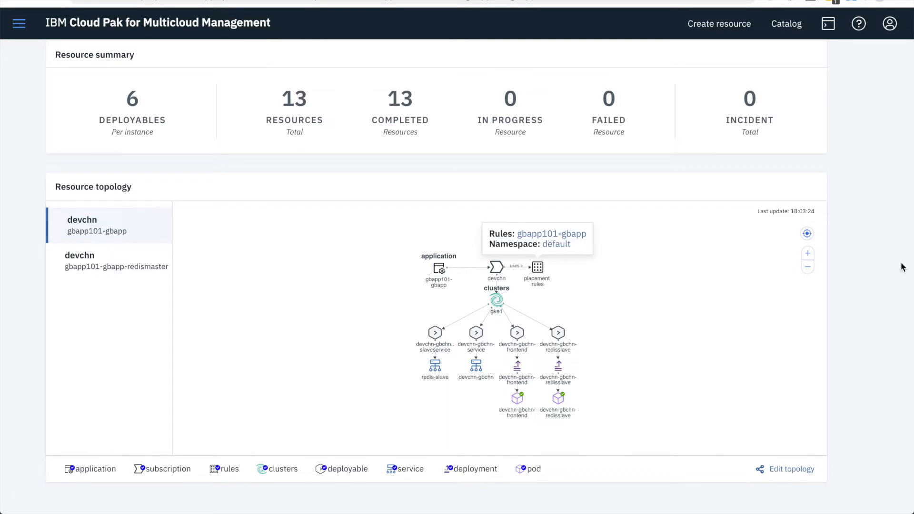
Enlarge the resource topology and inspect the details of the placement rules and the gke1 cluster
click(808, 253)
click(808, 252)
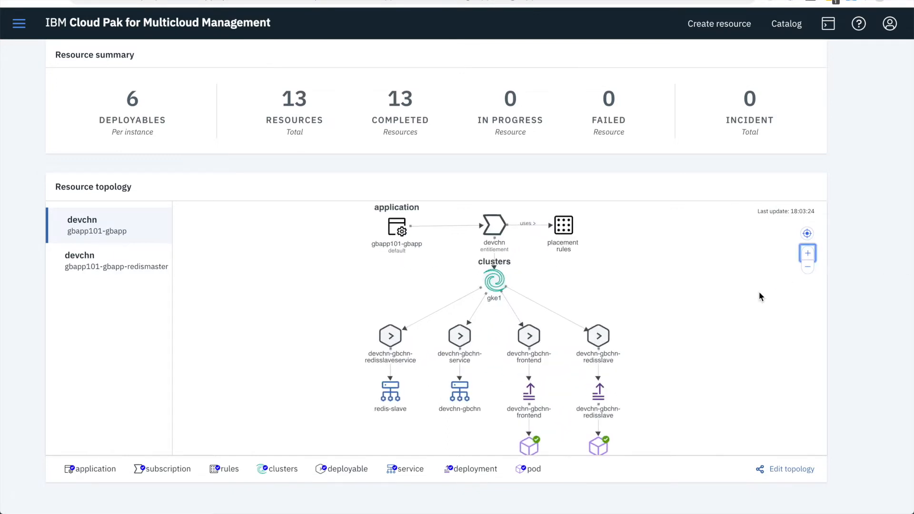
drag(757, 312, 737, 298)
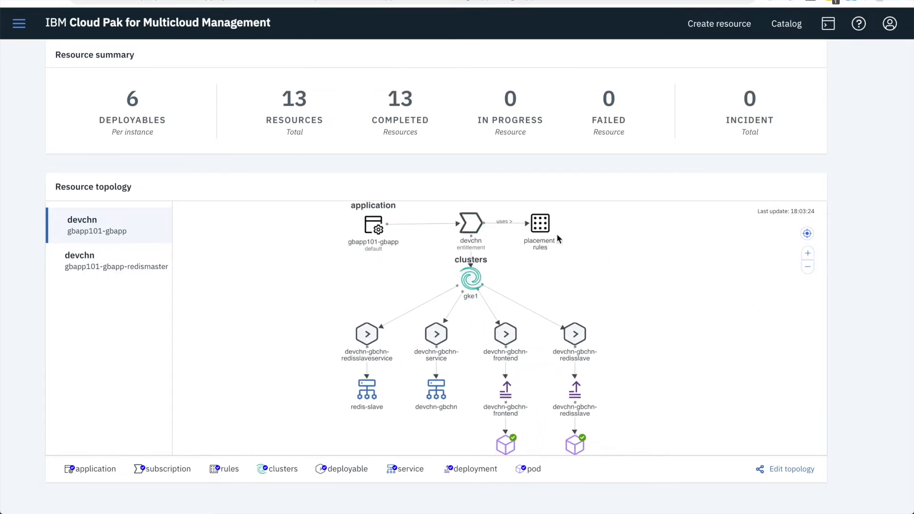
click(538, 227)
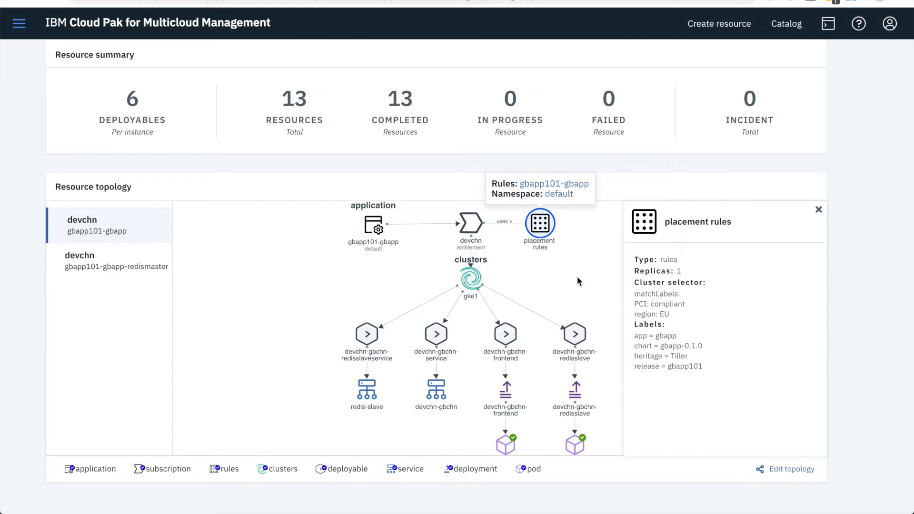
click(471, 284)
click(818, 209)
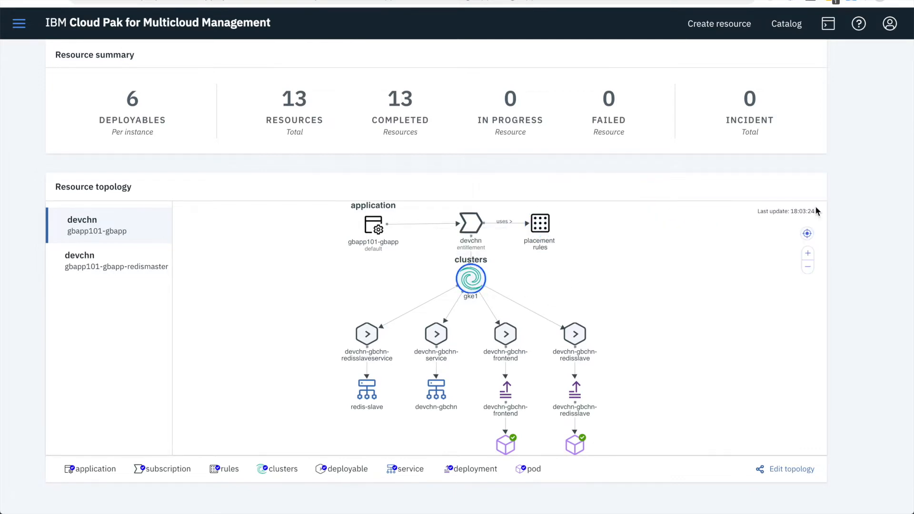
Inspect the devchn-gbchn-frontend and devchn-gbchn-redisslave pod details, and open the application topology for editing
drag(605, 313, 598, 289)
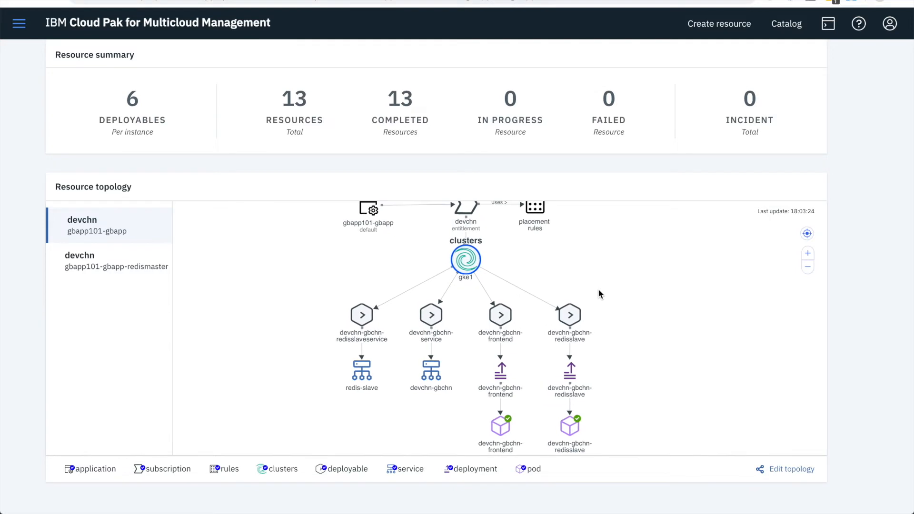
click(503, 433)
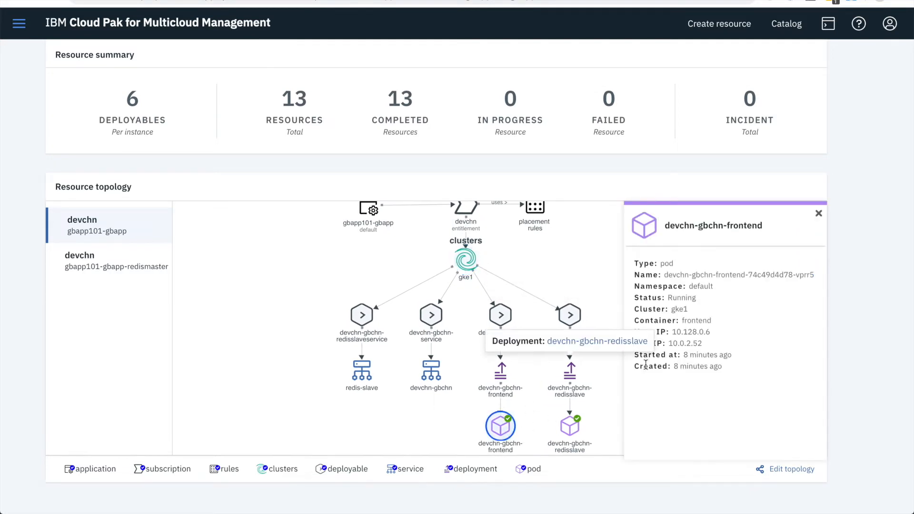
click(595, 396)
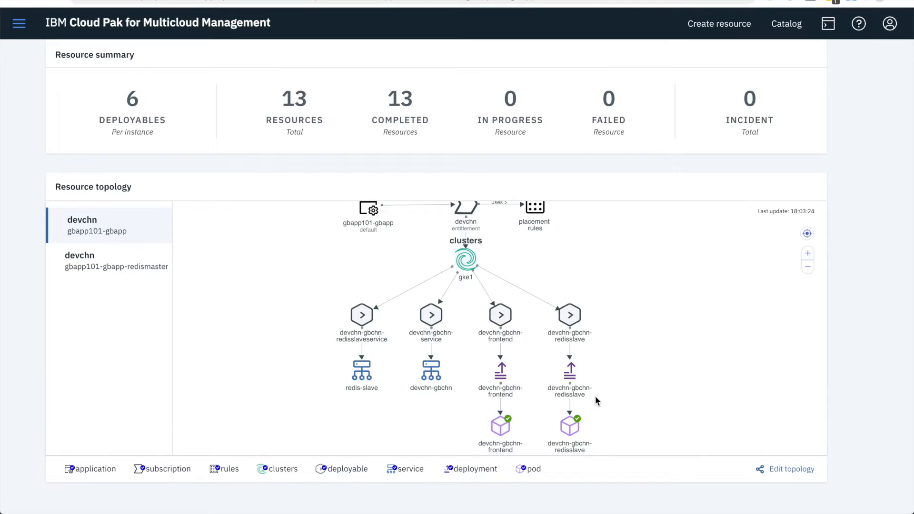
click(562, 431)
click(621, 301)
click(797, 473)
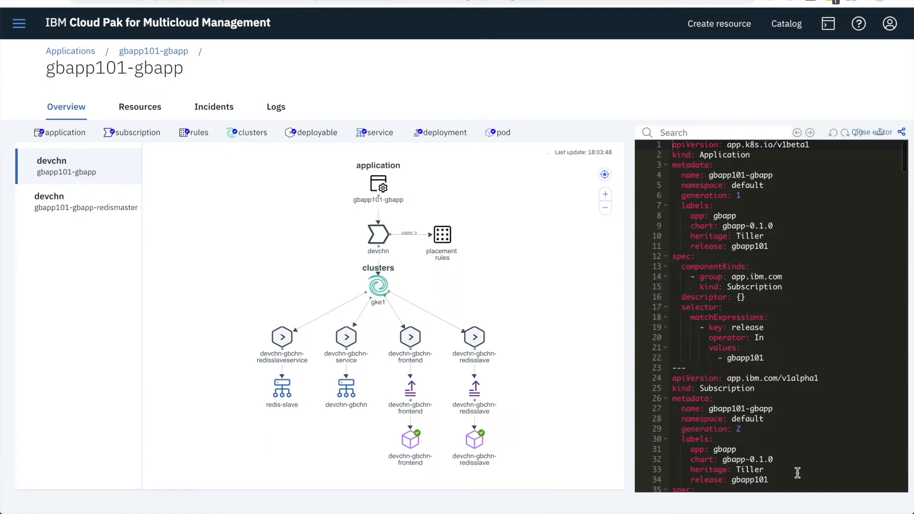
Search the application YAML for placement, examine the placement rule's PCI and region cluster labels, and close the editor
click(703, 135)
text(placement)
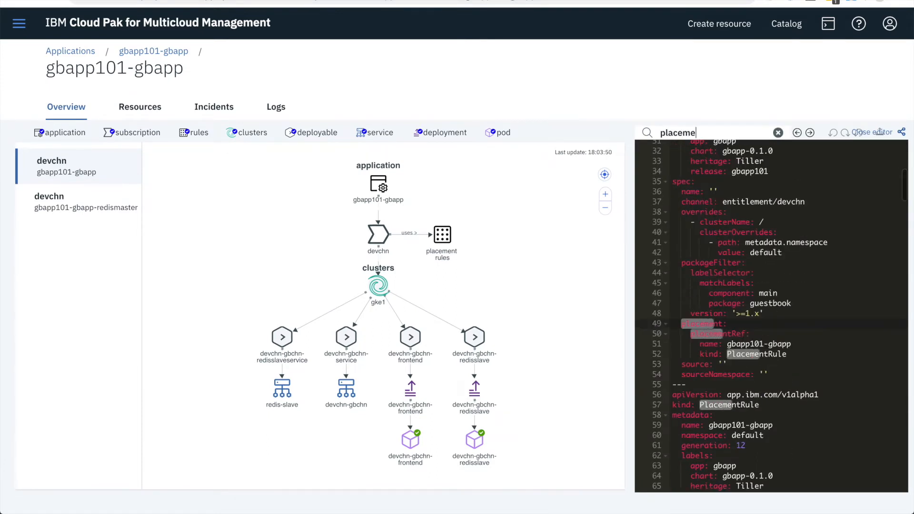
scroll(793, 325, down, 5)
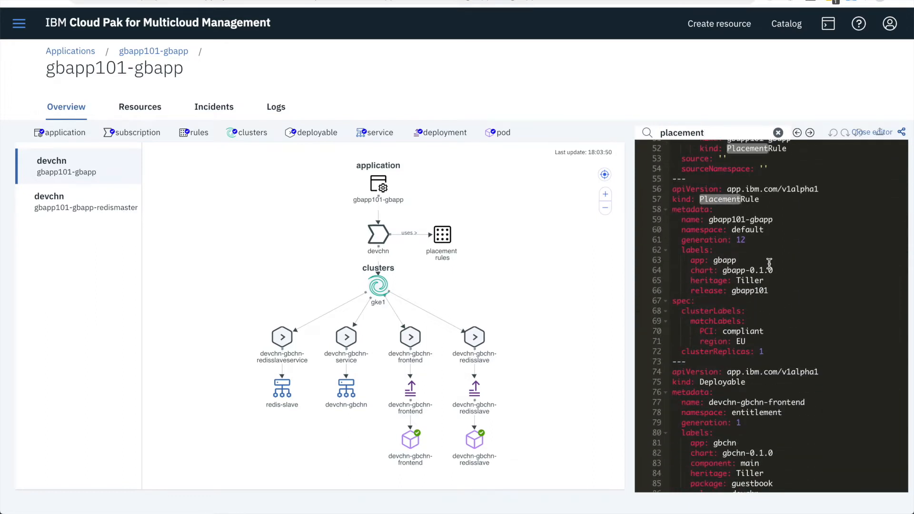
click(707, 328)
drag(707, 329, 892, 327)
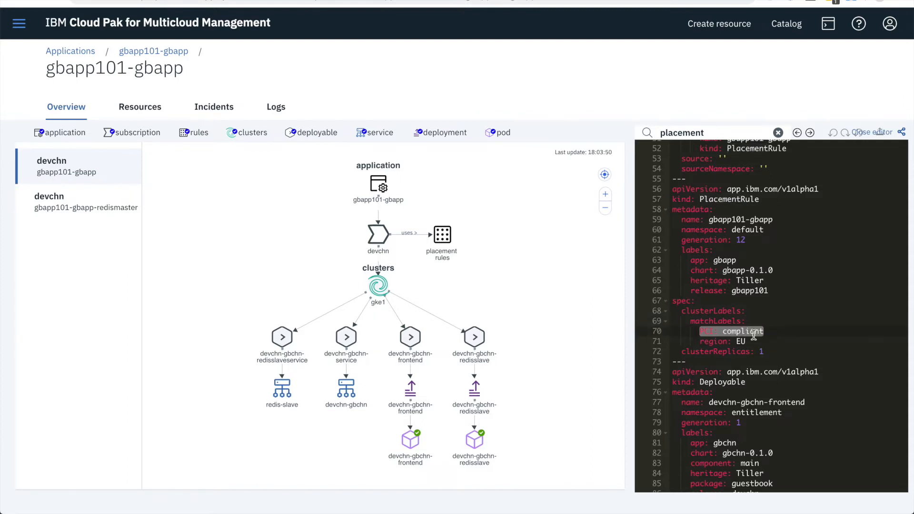
double_click(713, 342)
double_click(742, 342)
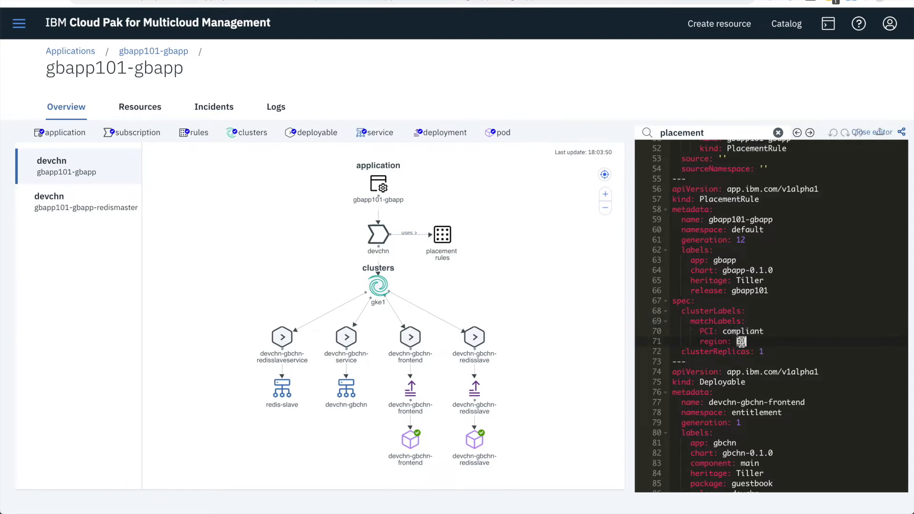
click(901, 132)
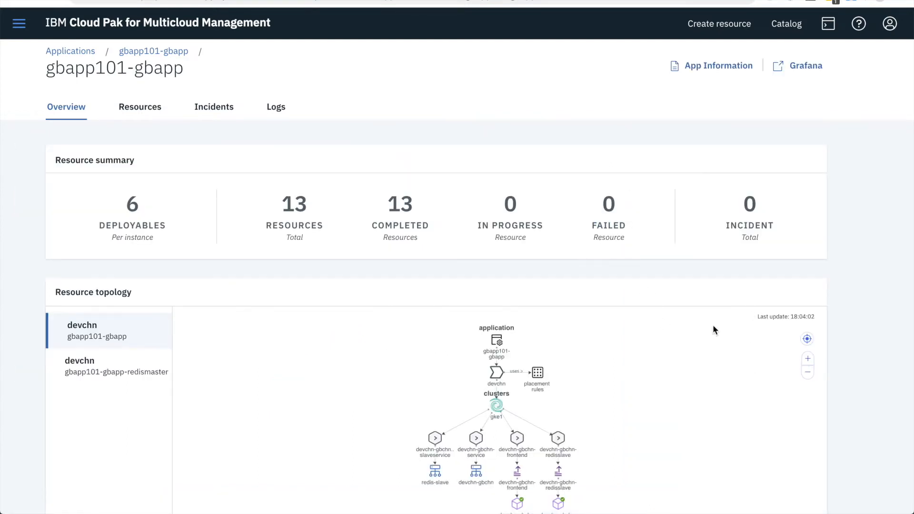
Open the application's Grafana dashboard and review its pod usage charts and the gke1 cluster metrics
click(804, 65)
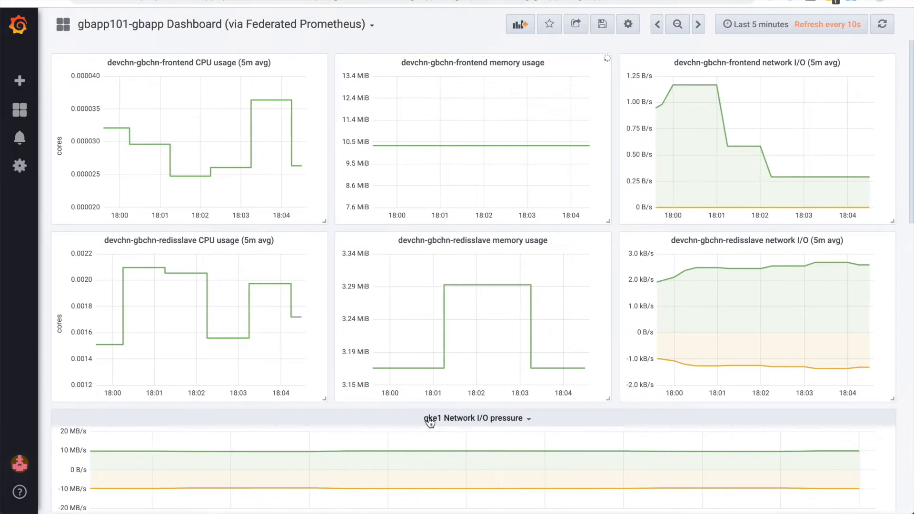
scroll(514, 427, down, 4)
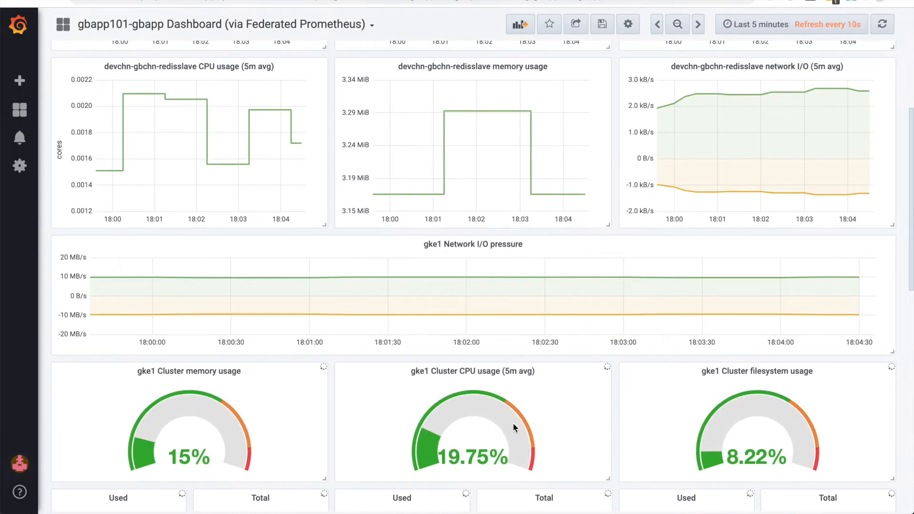
scroll(873, 390, up, 4)
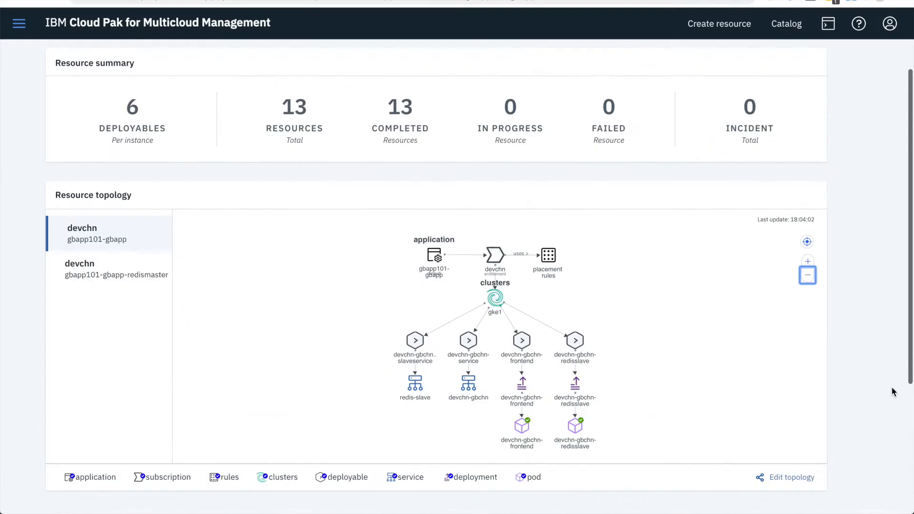
Open the Clusters page in its own browser window, narrowed to about half the screen's width
click(18, 26)
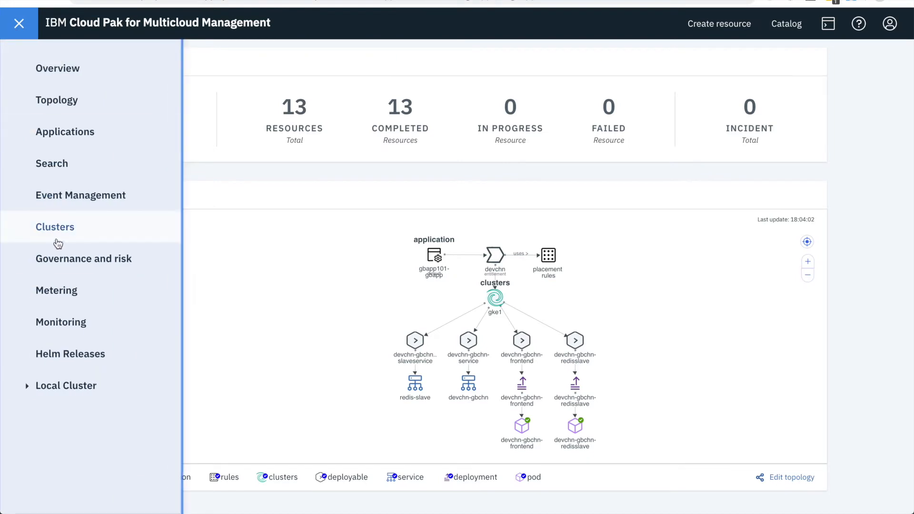
right_click(67, 229)
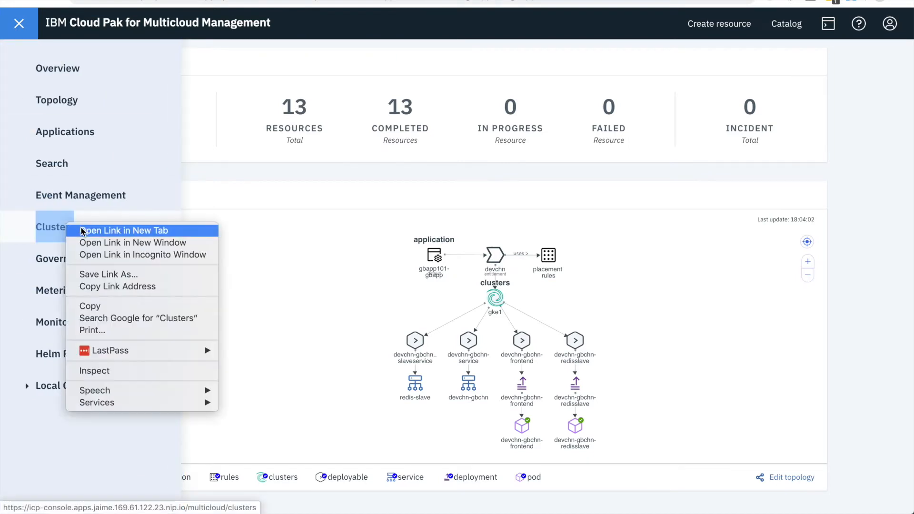
click(82, 232)
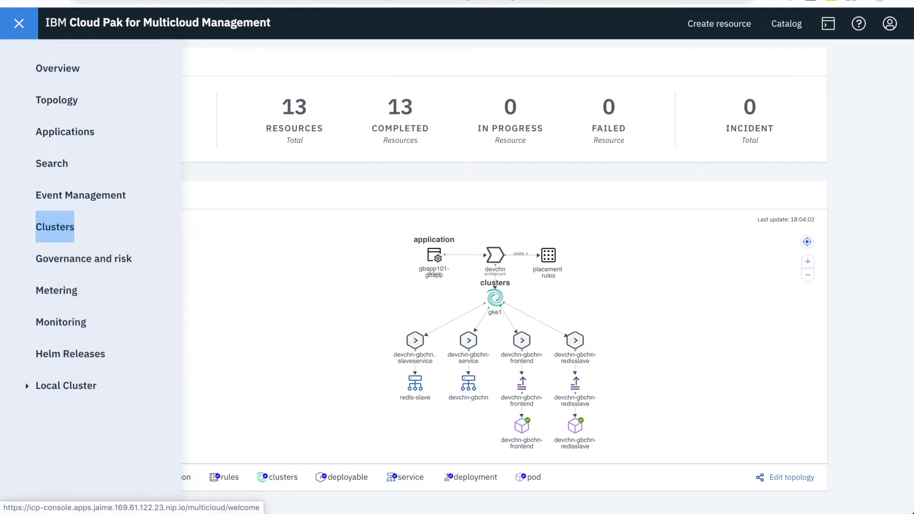
drag(268, 0, 272, 12)
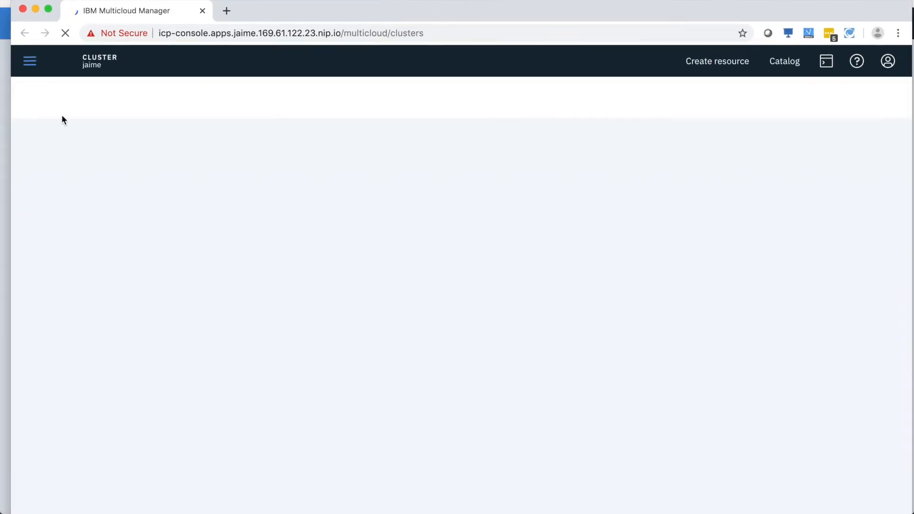
drag(11, 163, 494, 161)
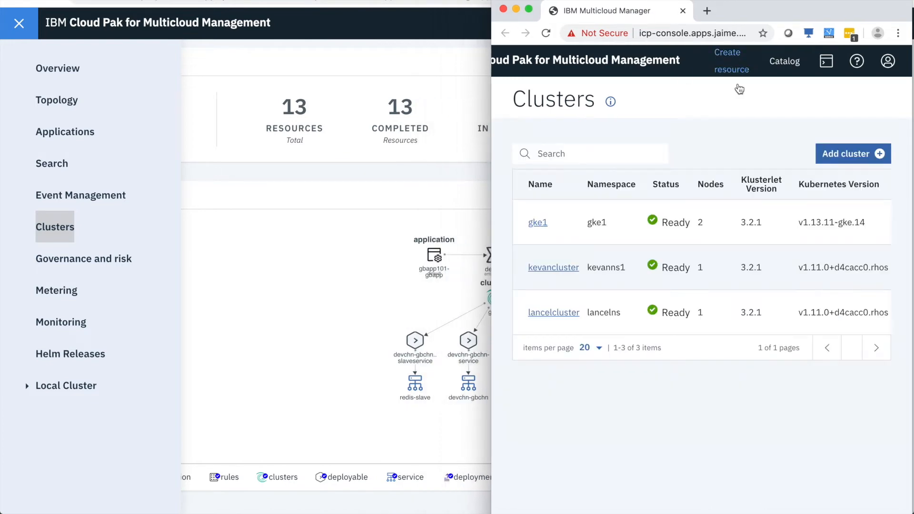
drag(741, 1, 763, 0)
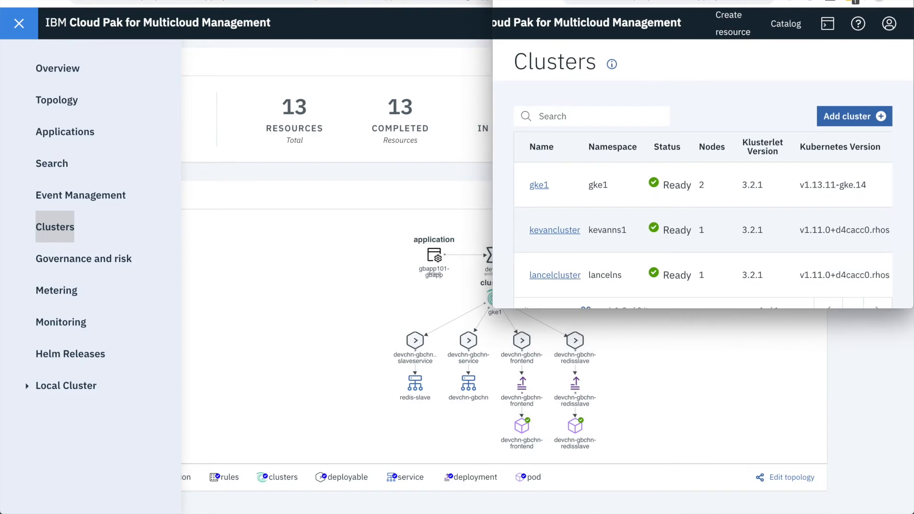
Collapse the application page's navigation and narrow its window to show the resource topology beside the clusters list
click(229, 228)
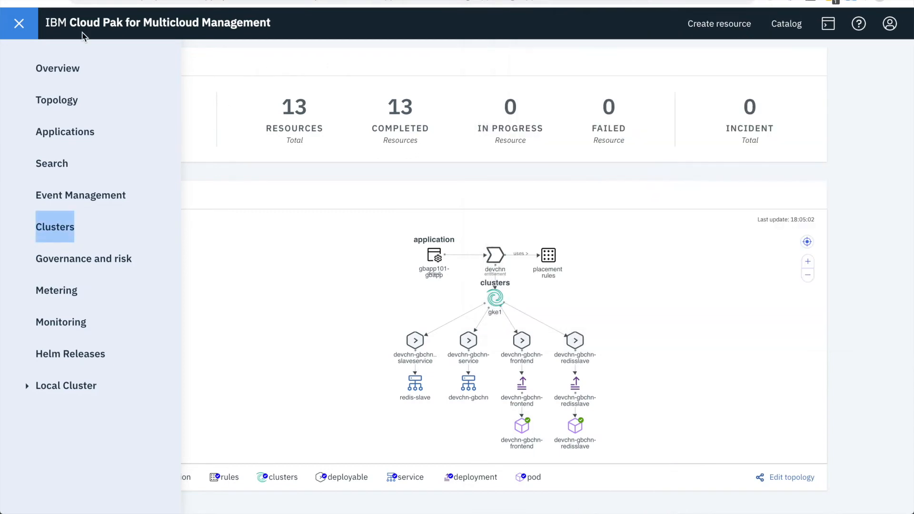
click(13, 34)
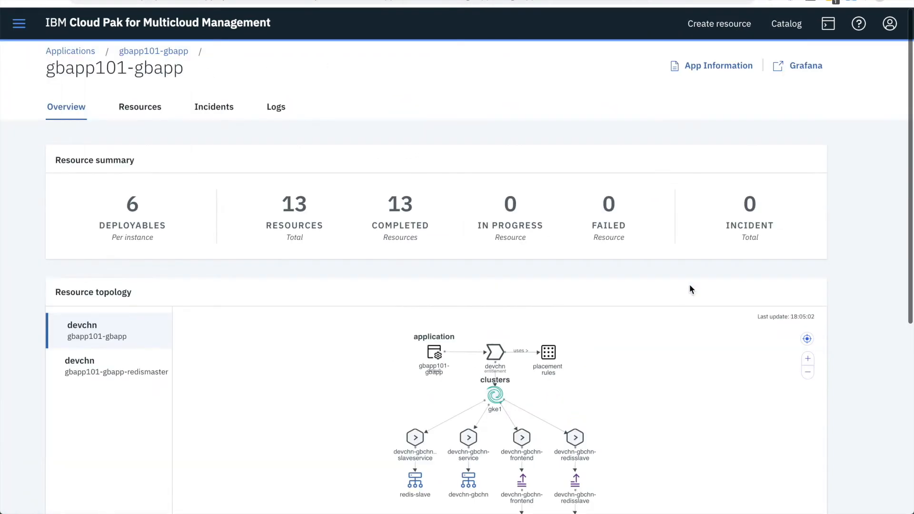
drag(908, 261, 510, 268)
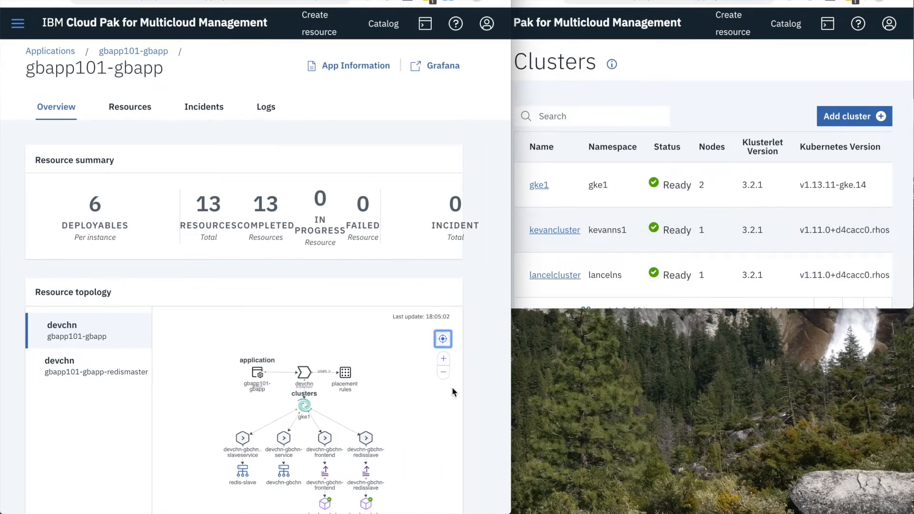
scroll(481, 378, down, 3)
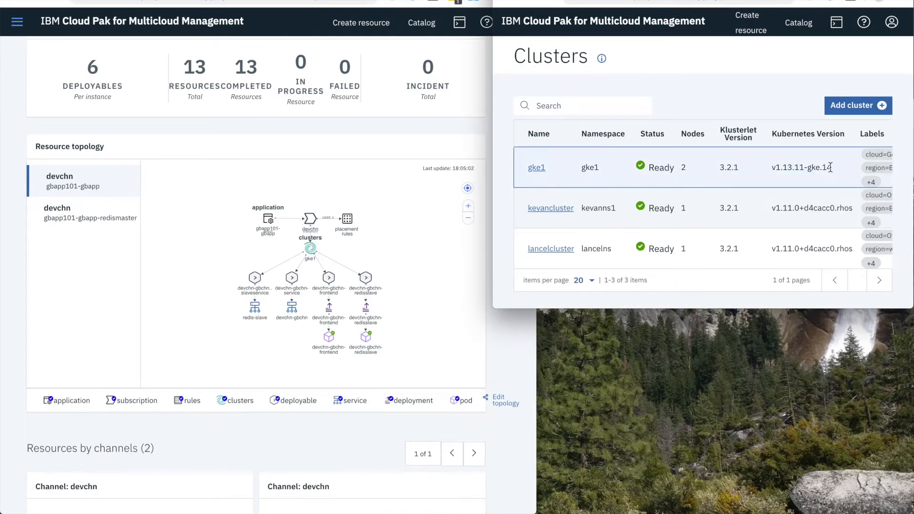
Edit the gke1 cluster's labels, changing PCI to non-compliant, and save them
scroll(833, 169, right, 2)
click(872, 167)
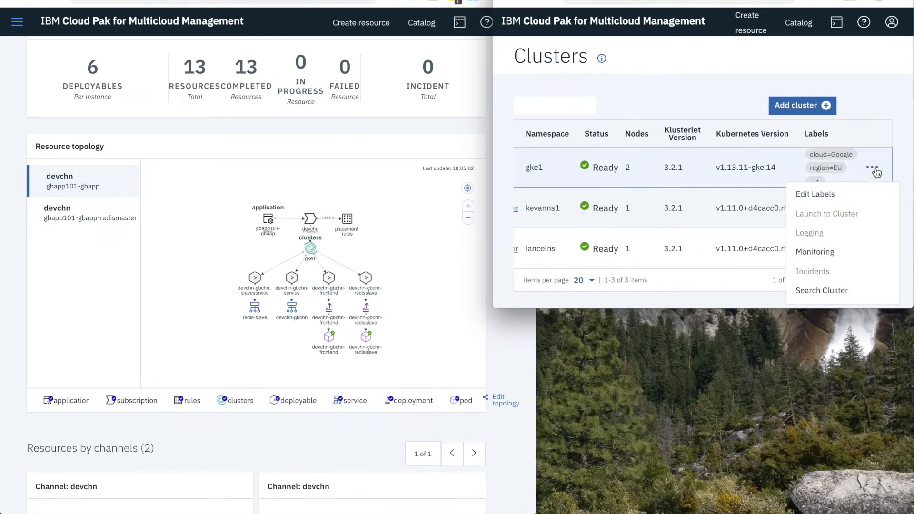
click(864, 194)
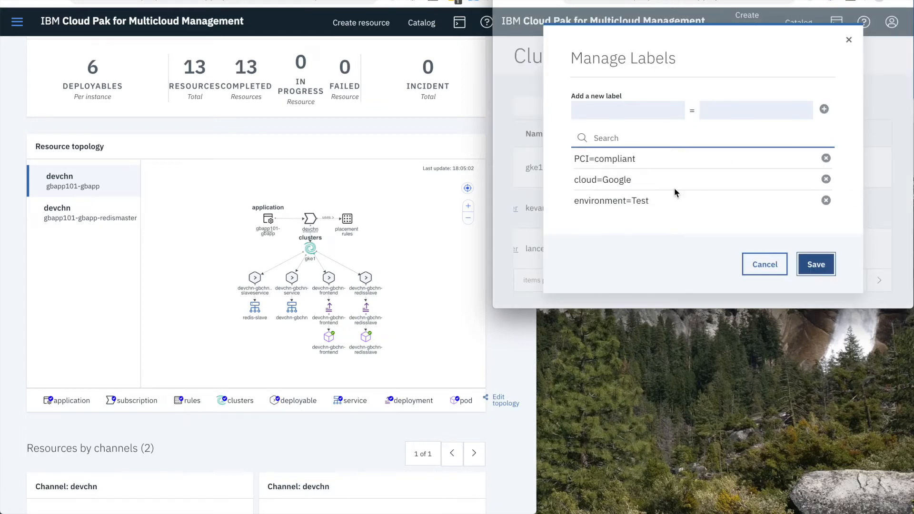
scroll(674, 188, down, 5)
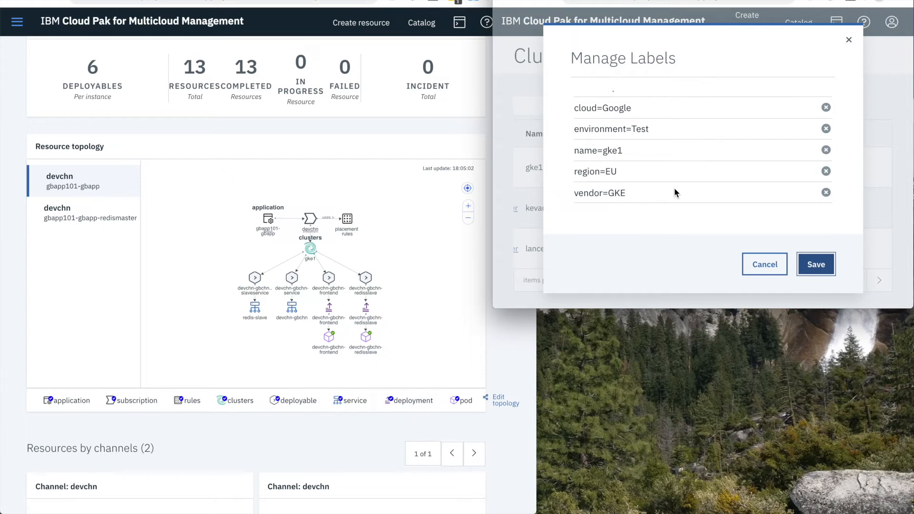
scroll(674, 187, up, 3)
click(670, 161)
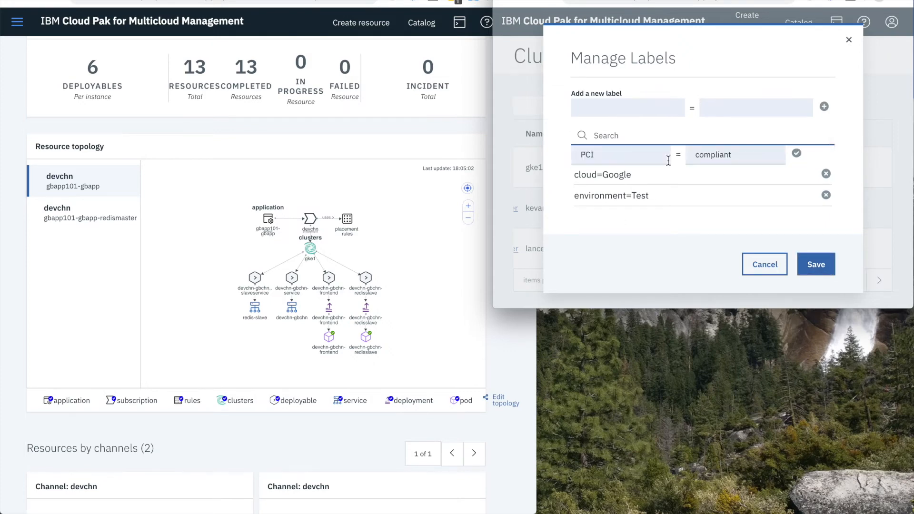
text(non-)
click(825, 269)
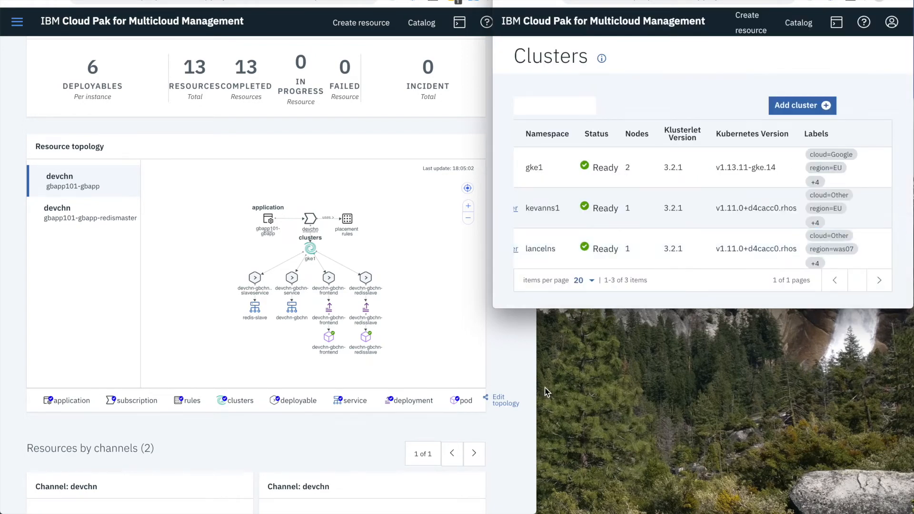
Widen the gbapp101-gbapp application window and check the resource topology's last update time
click(513, 381)
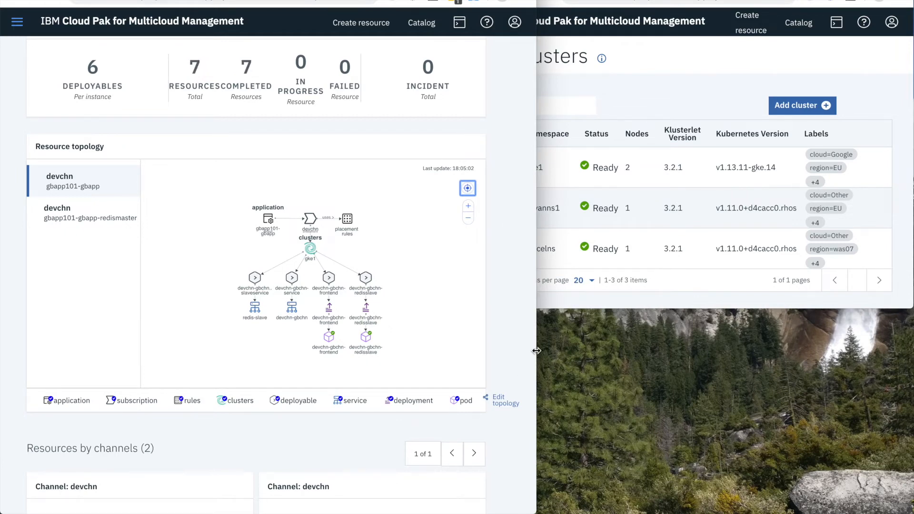
drag(537, 351, 628, 351)
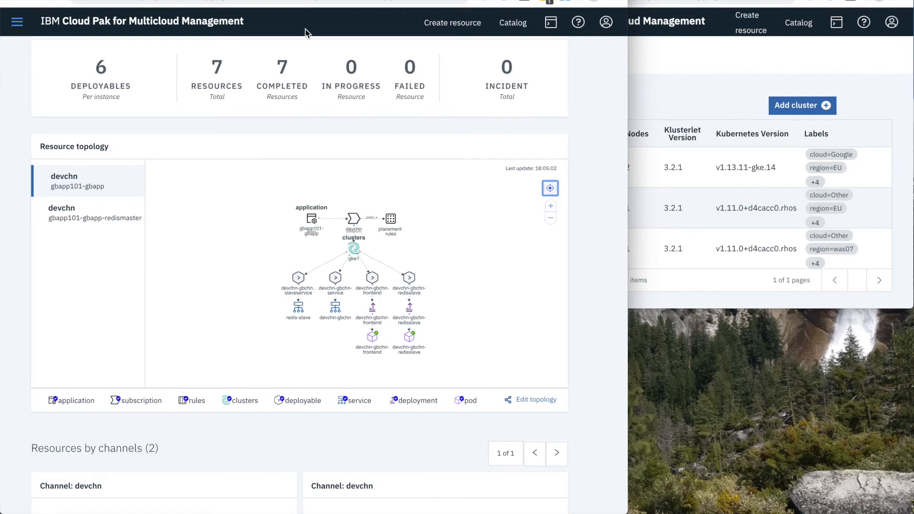
triple_click(543, 168)
click(590, 168)
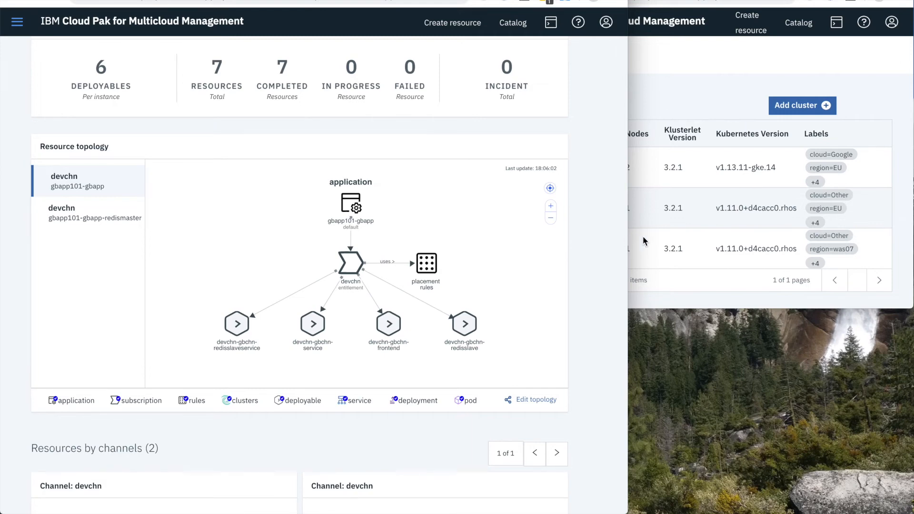
Review the labels of kevancluster, set its PCI label to compliant, and save them
click(879, 206)
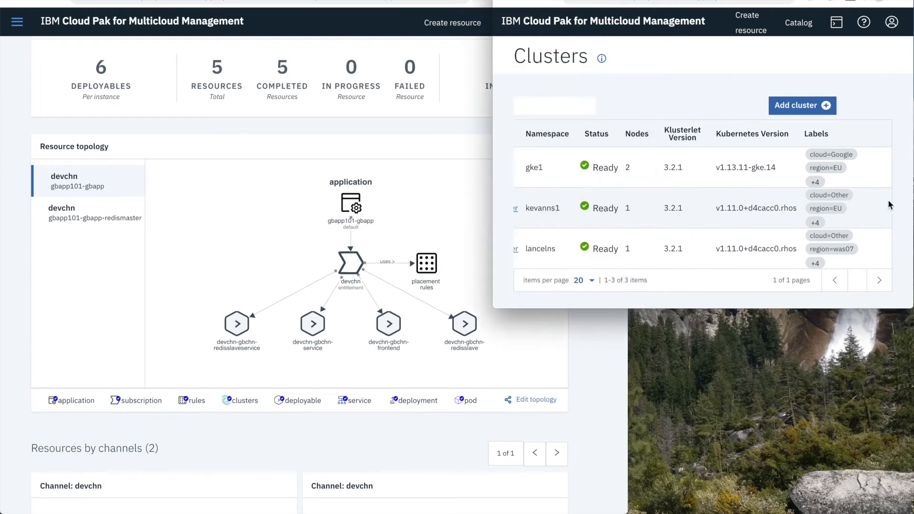
click(876, 208)
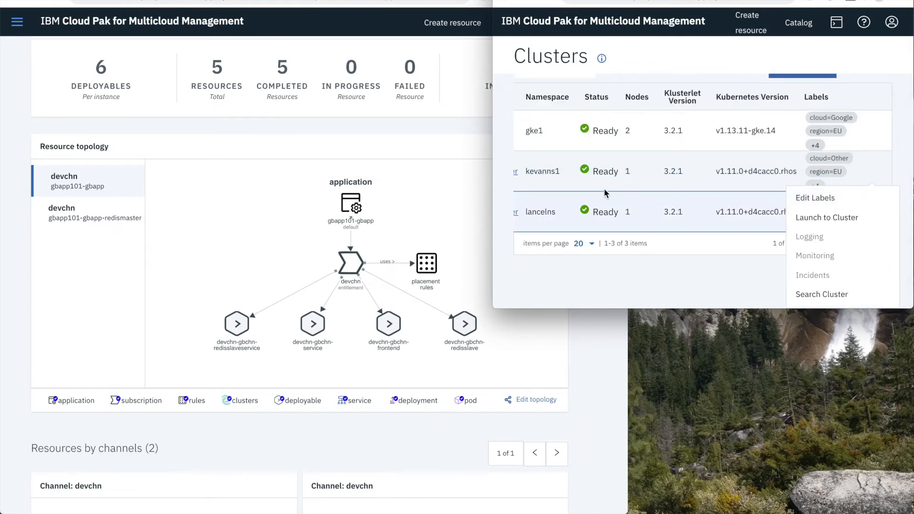
click(834, 205)
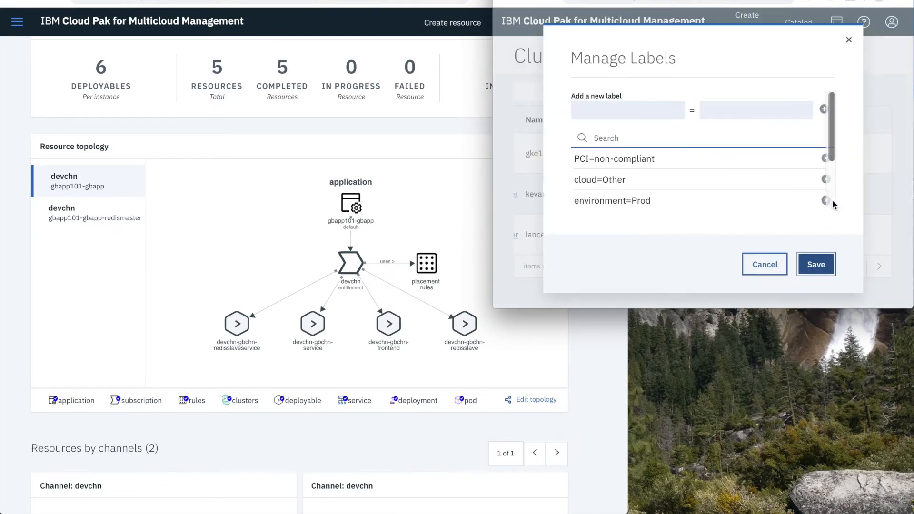
scroll(643, 166, down, 3)
scroll(638, 185, up, 3)
scroll(638, 185, down, 3)
scroll(650, 183, up, 3)
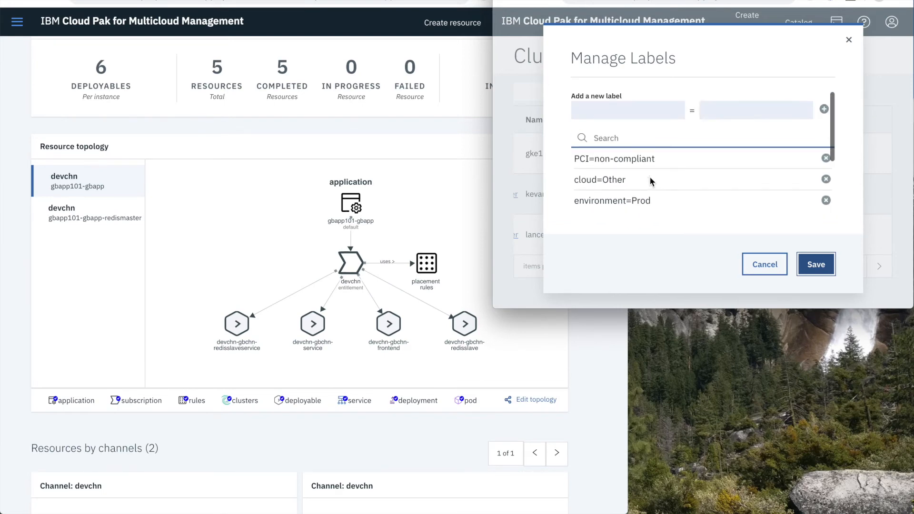
click(705, 162)
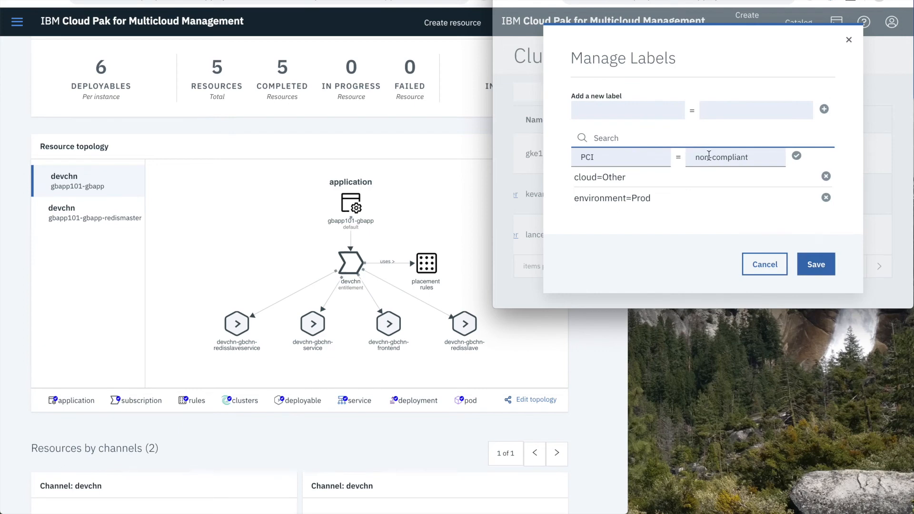
drag(714, 159, 645, 160)
key(BackSpace)
click(813, 269)
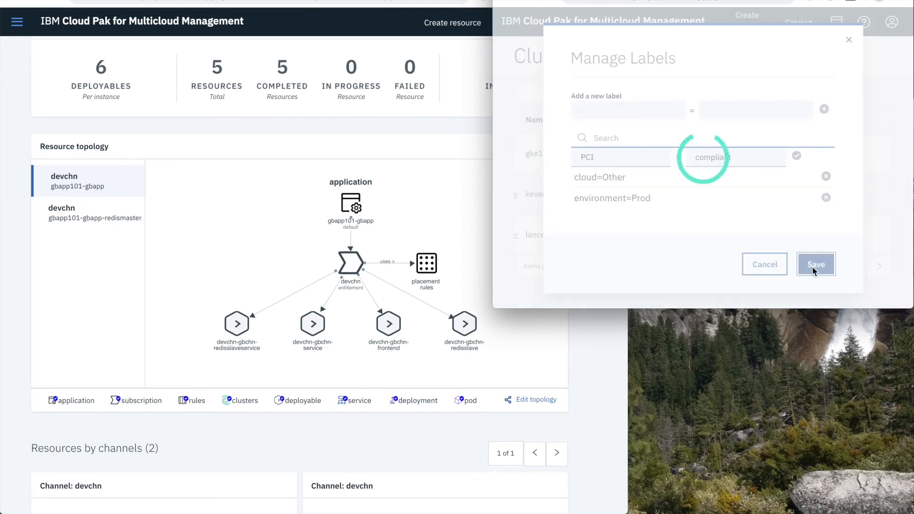
Widen the application window to the full screen and inspect the kevancluster node's details in the resource topology
click(626, 365)
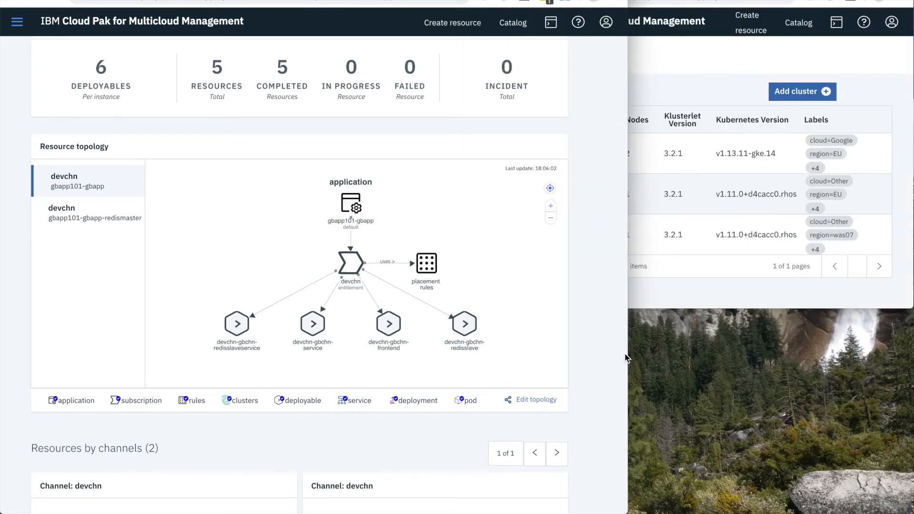
drag(628, 353, 911, 397)
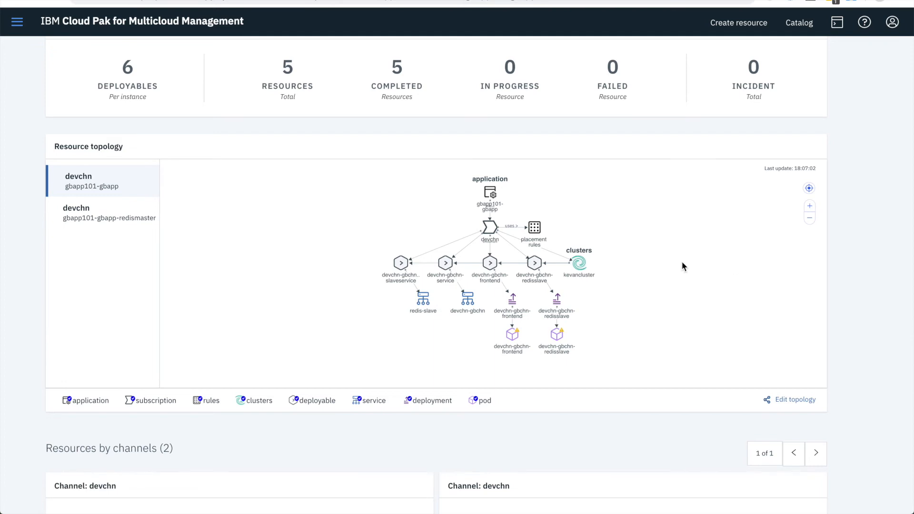
click(579, 263)
double_click(694, 225)
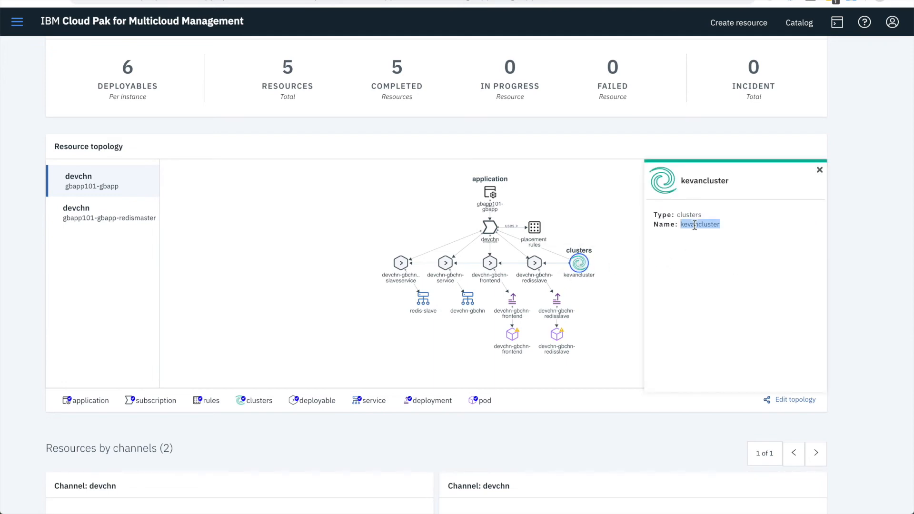
Check the status of the devchn-gbchn-frontend and devchn-gbchn-redisslave pods in the resource topology, then dismiss the details
click(513, 339)
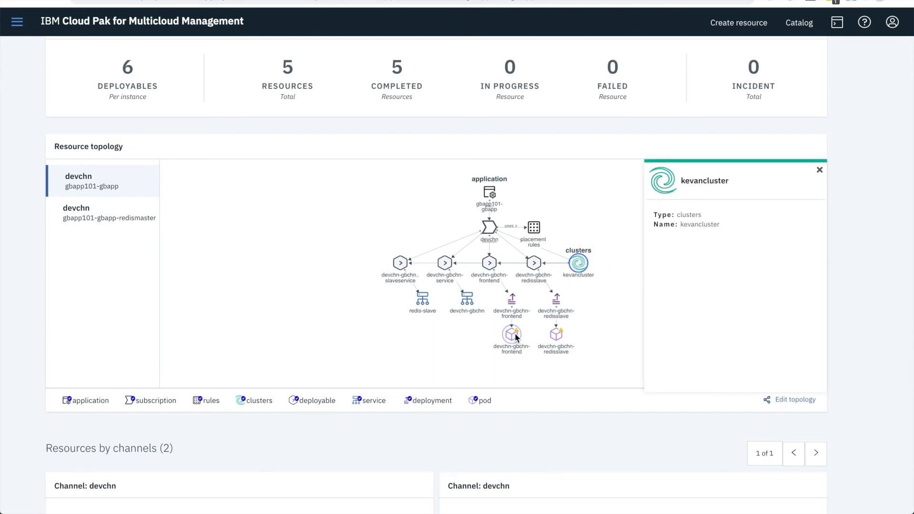
double_click(697, 235)
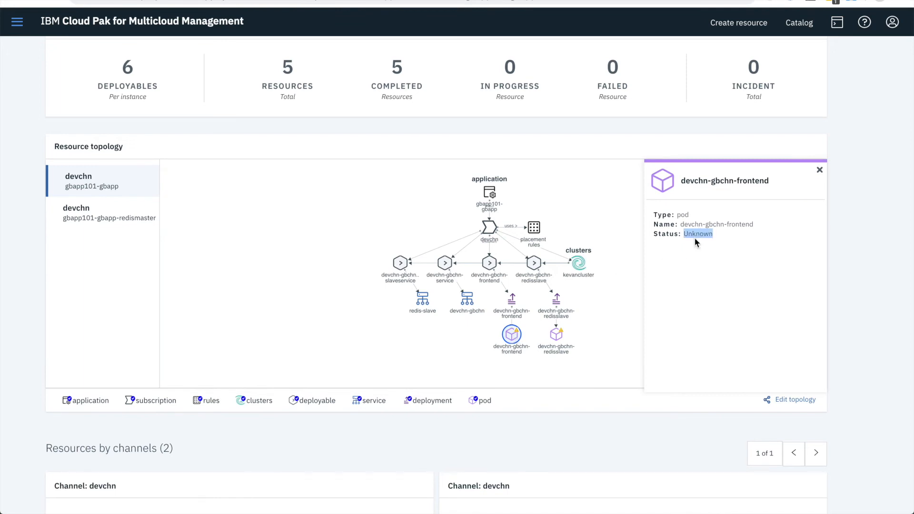
click(557, 334)
double_click(698, 235)
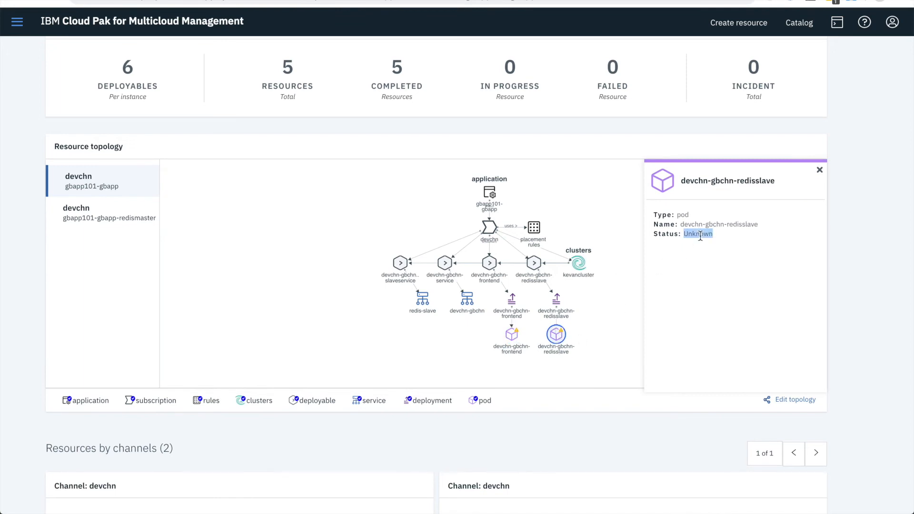
click(820, 169)
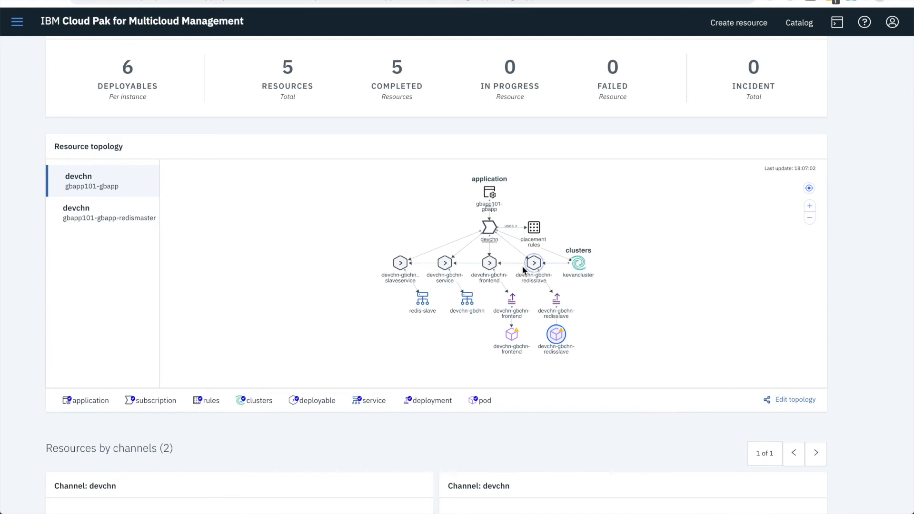
Reload the application page, enlarge the resource topology, and inspect the devchn-gbchn-redisslave pod's details
click(59, 1)
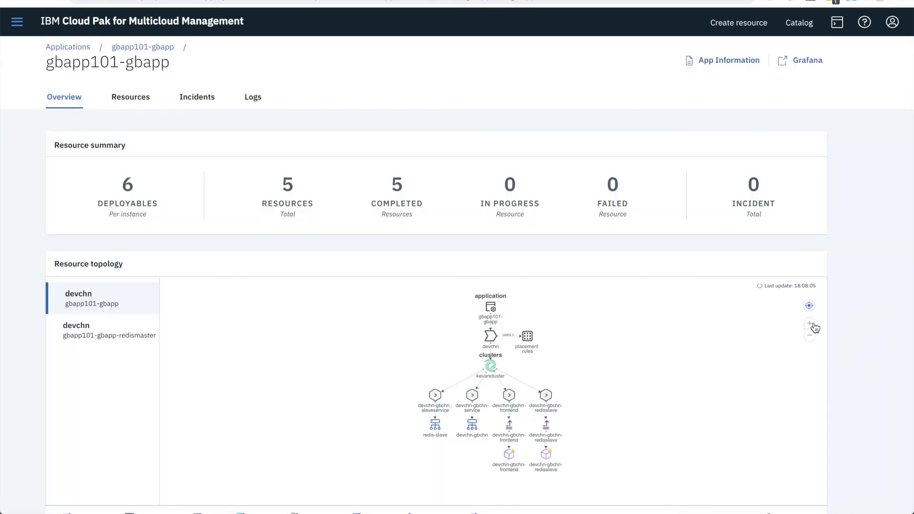
click(812, 326)
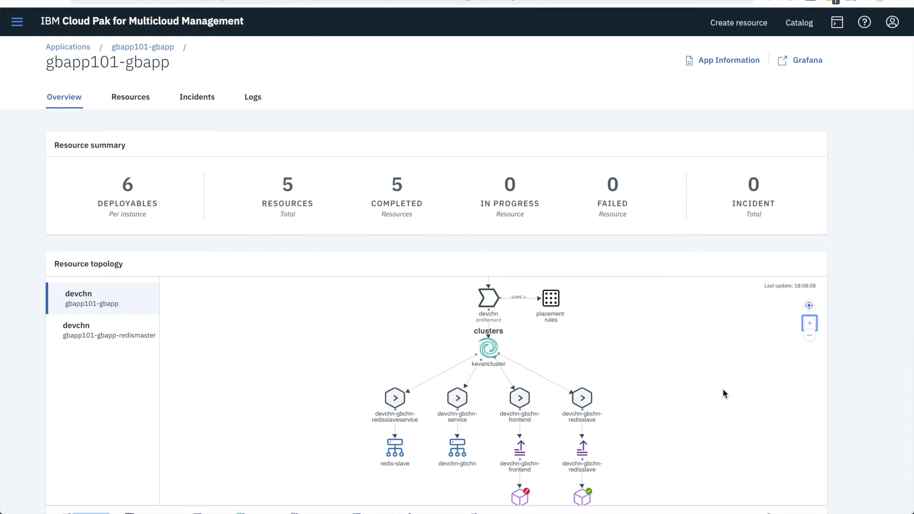
scroll(724, 386, down, 2)
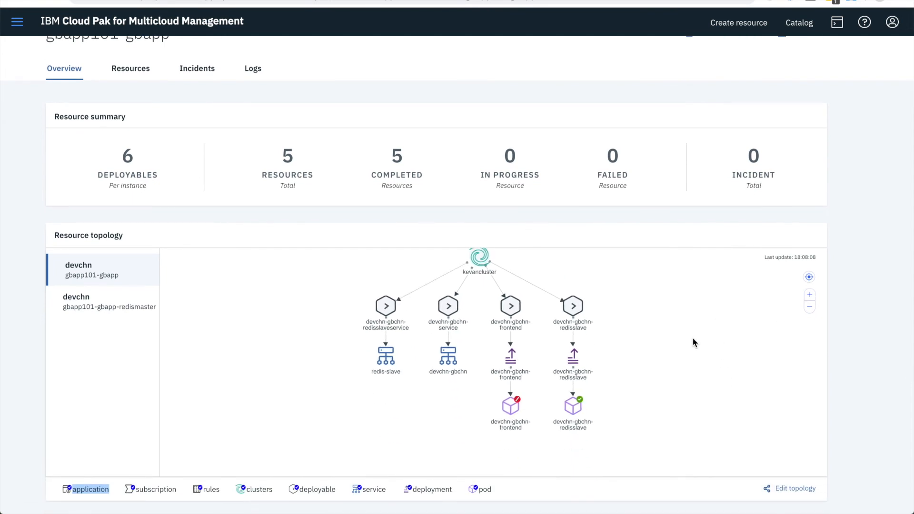
click(573, 406)
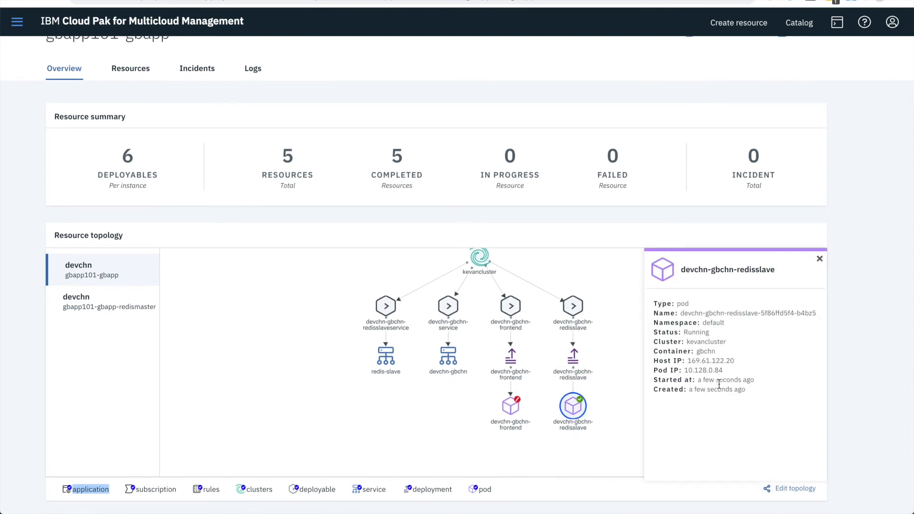
Inspect the devchn-gbchn-frontend pod's details, check its status, and dismiss the details to view the resource summary
click(519, 421)
click(519, 421)
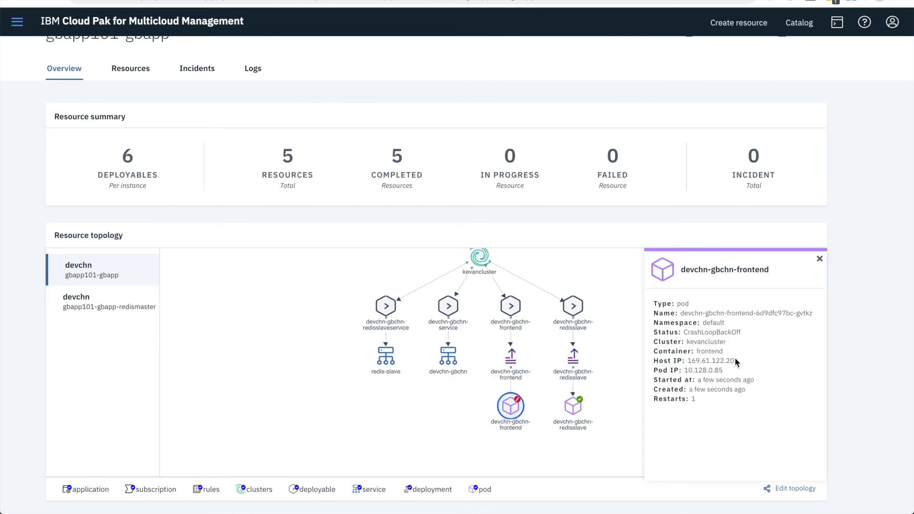
double_click(720, 332)
click(834, 355)
click(818, 260)
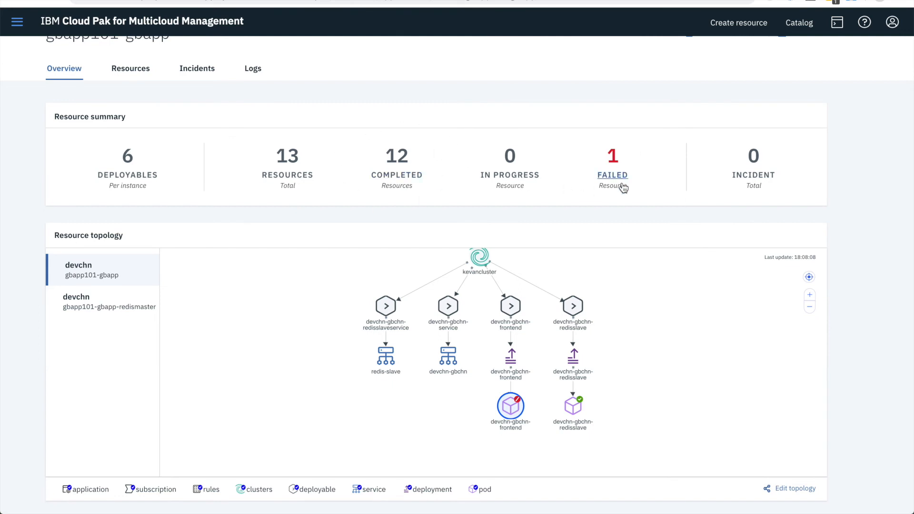
drag(857, 252, 845, 372)
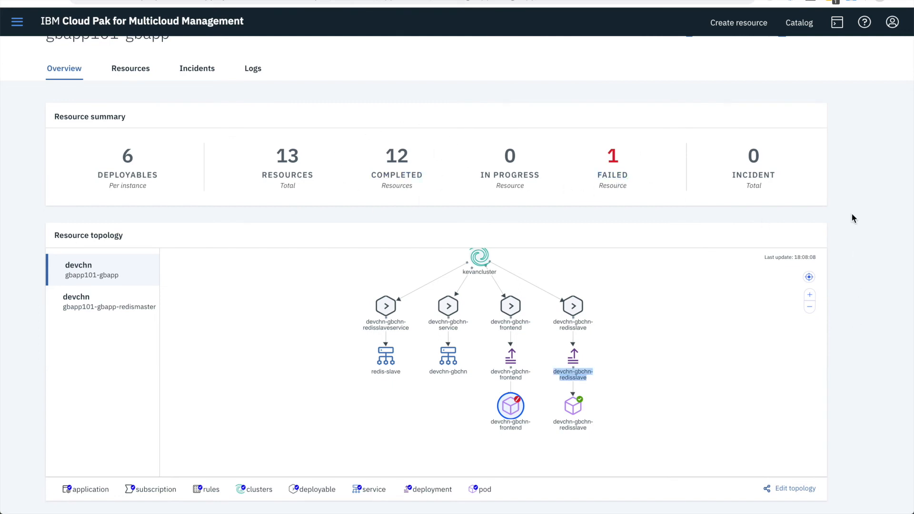
Open the application's Grafana dashboard and check a reading on the devchn-gbchn-frontend memory usage chart
scroll(851, 218, up, 1)
click(809, 58)
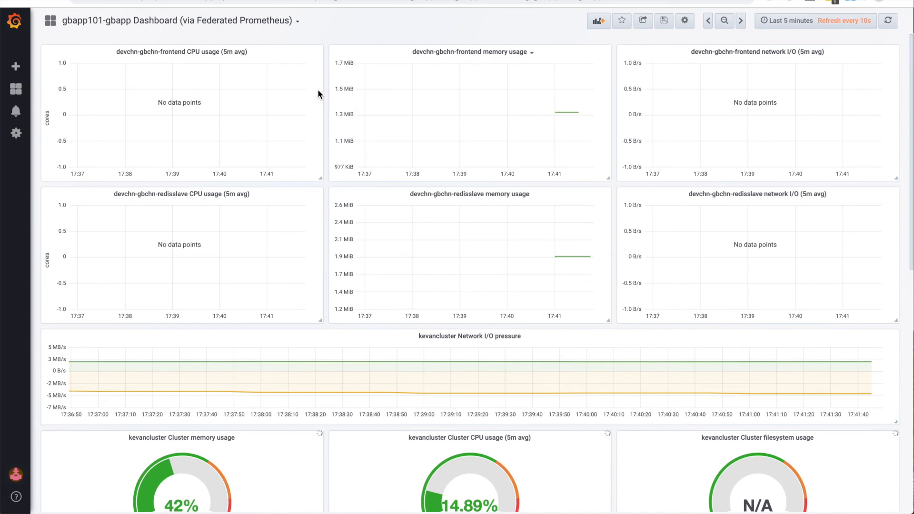
mouse_move(556, 127)
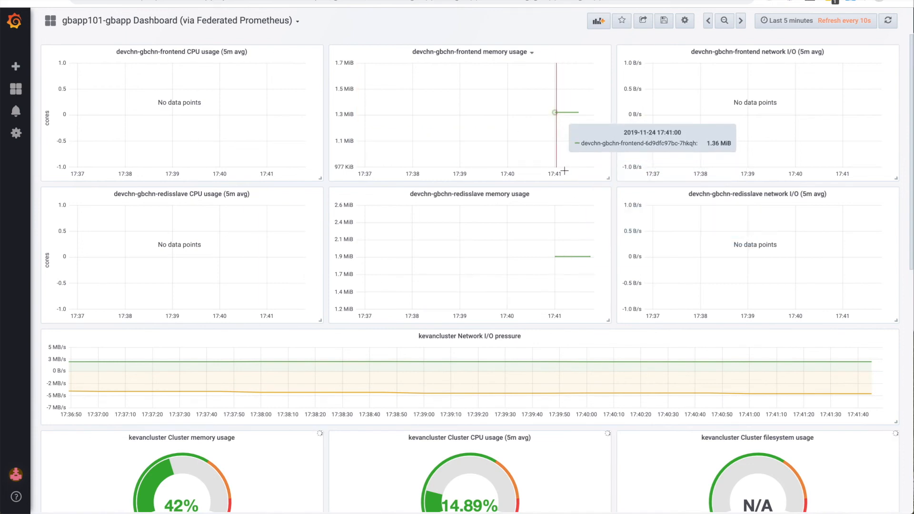
Review the dashboard's kevancluster memory and CPU usage gauges and the devchn-gbchn-redismaster charts
scroll(607, 248, down, 1)
scroll(606, 245, down, 3)
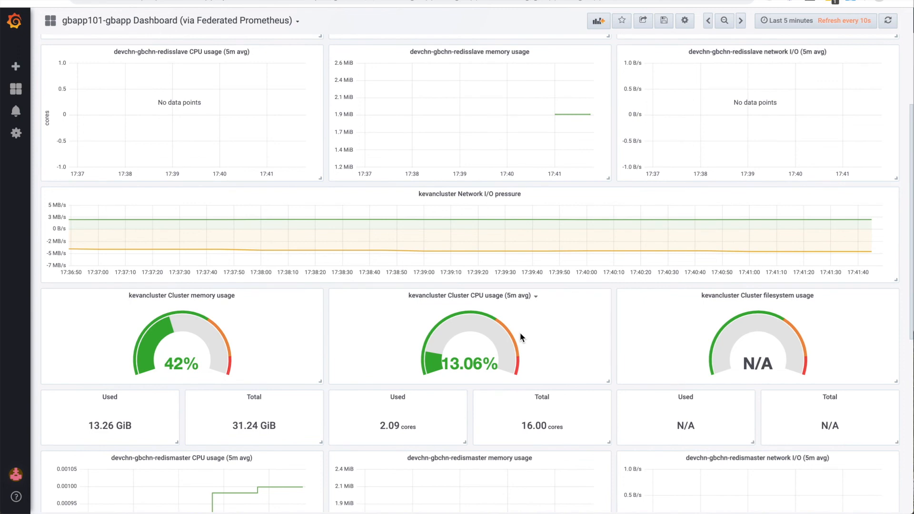
scroll(520, 335, down, 3)
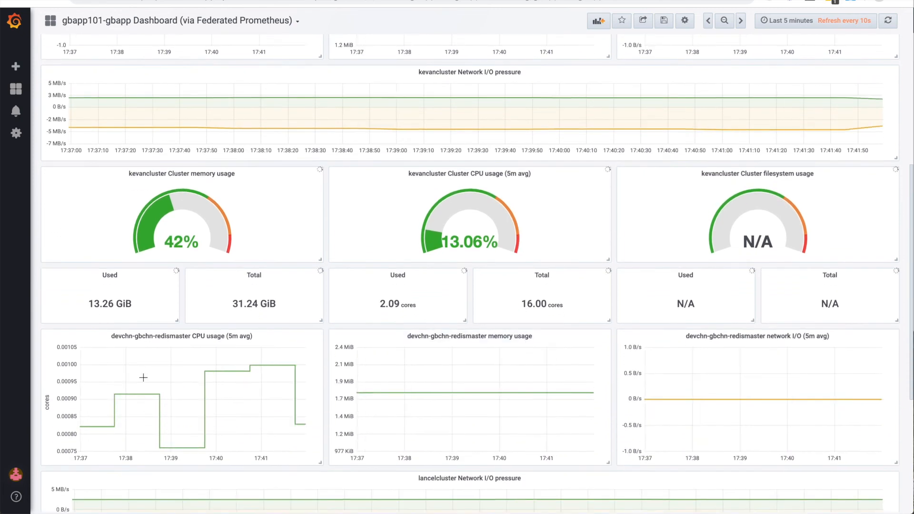
scroll(565, 361, up, 2)
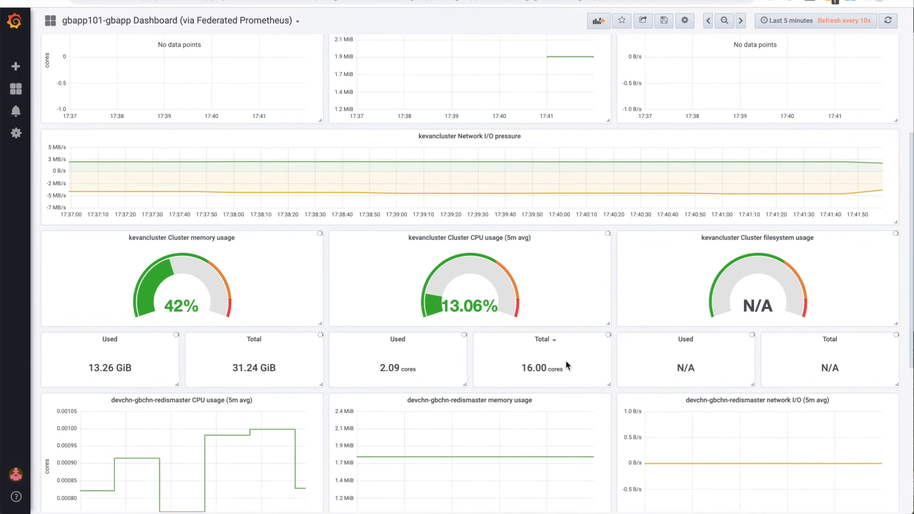
scroll(566, 361, up, 4)
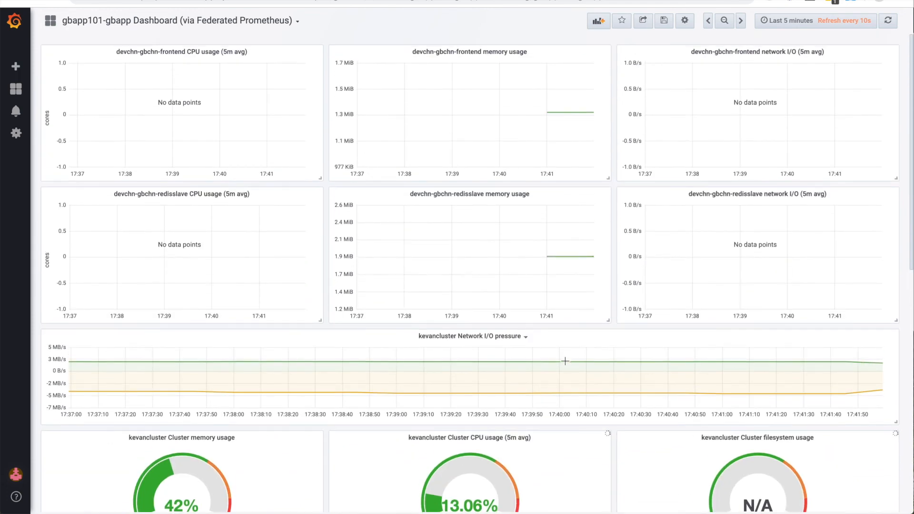
Refresh the dashboard data for the frontend and redisslave charts, and switch the dashboard to the view mode without the sidebar
scroll(565, 361, down, 1)
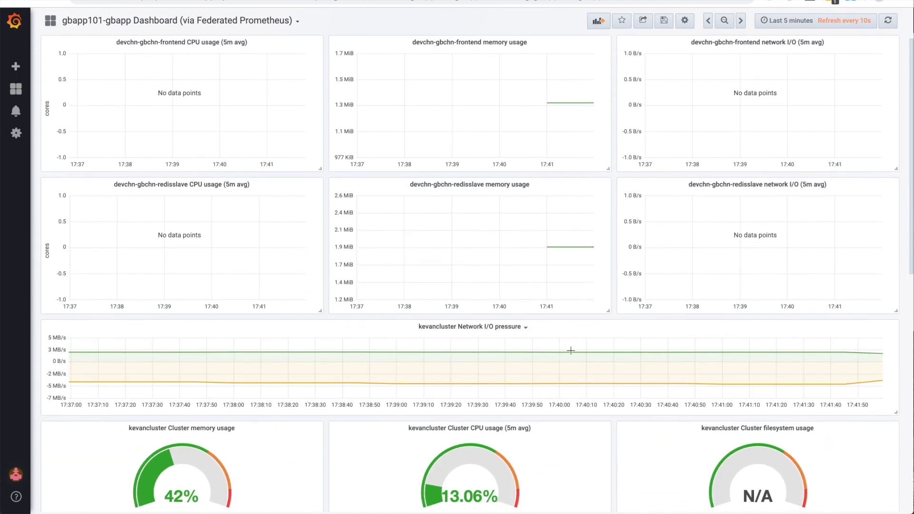
click(889, 21)
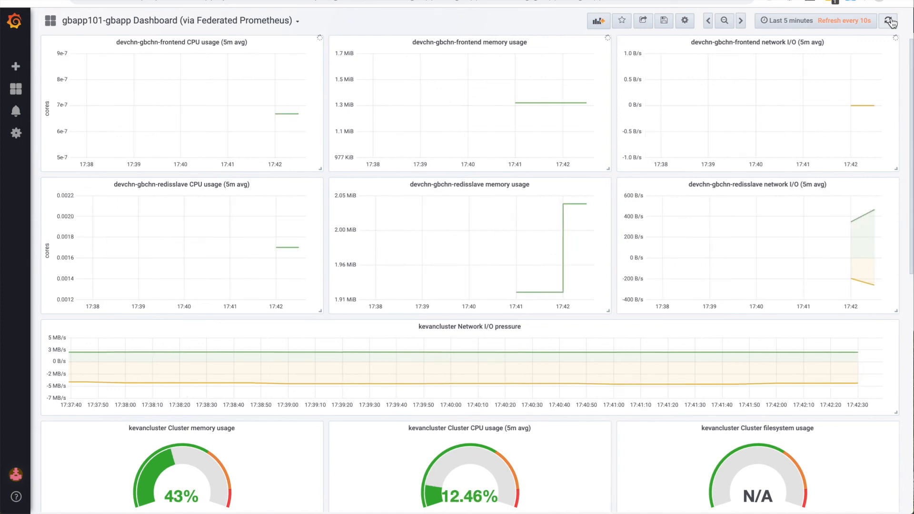
key(d)
key(v)
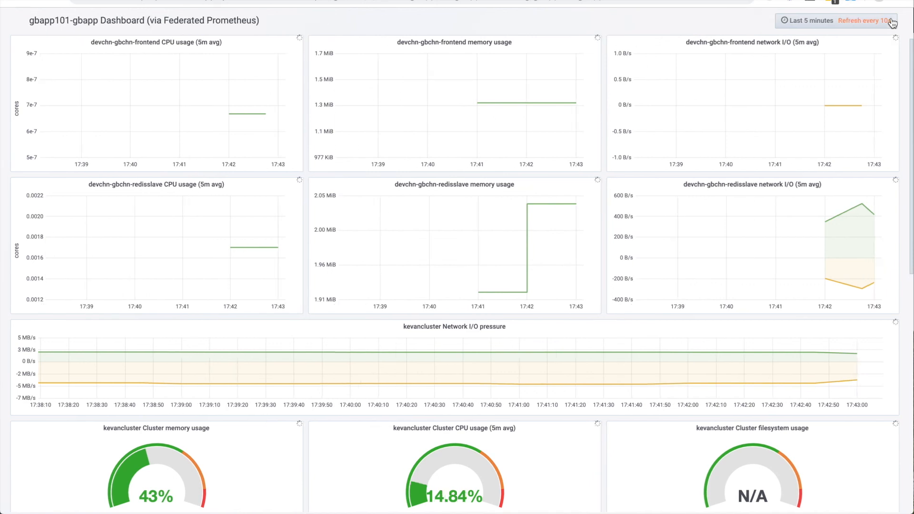